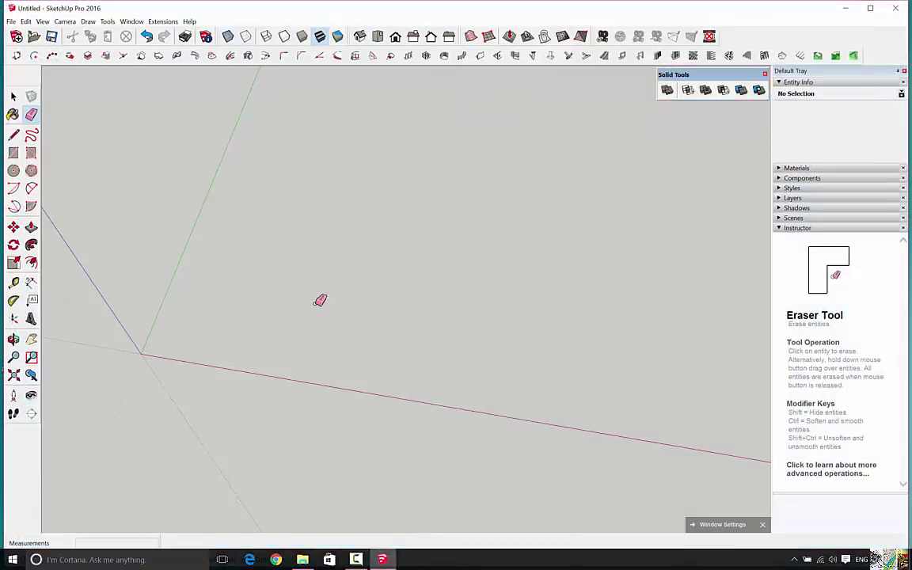
- Draw a rectangle about 4160 by 607 mm on the ground plane near the origin
click(13, 96)
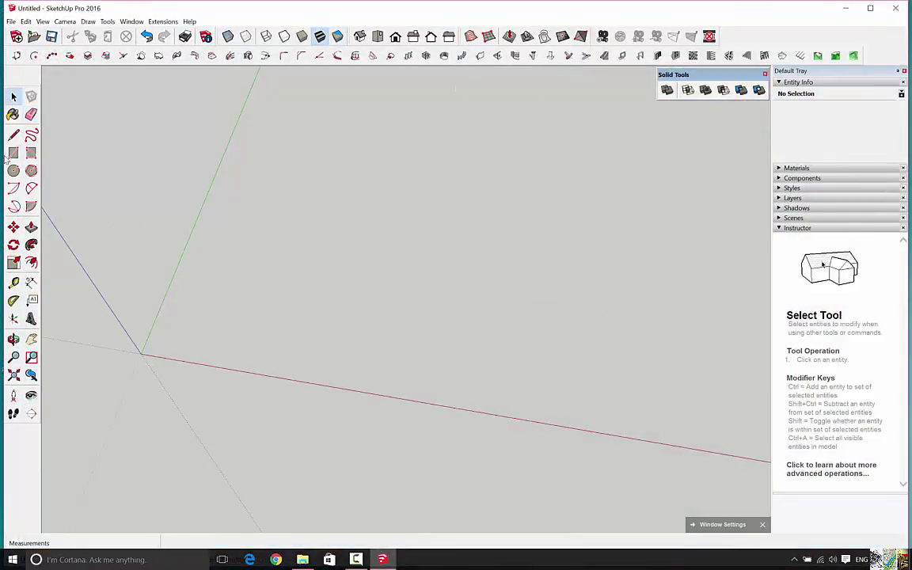
click(239, 270)
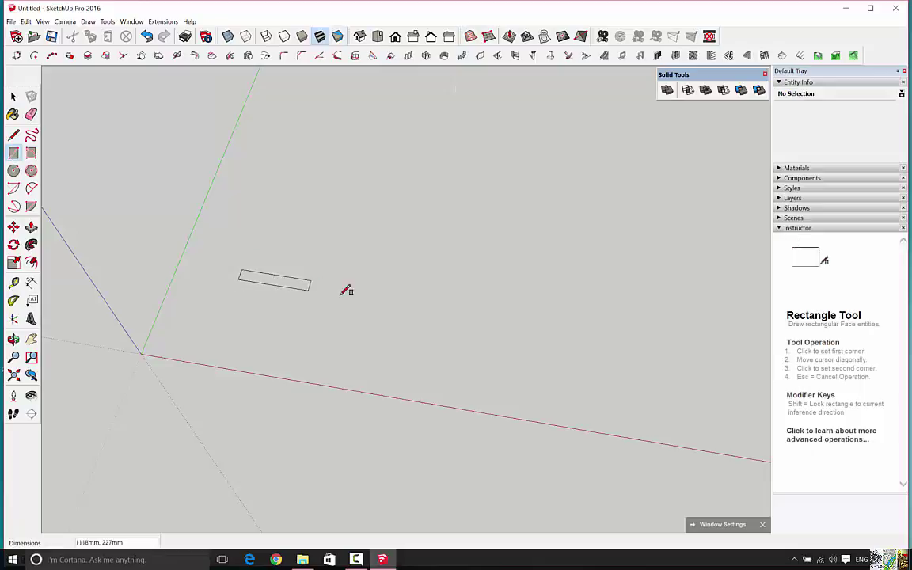
click(471, 335)
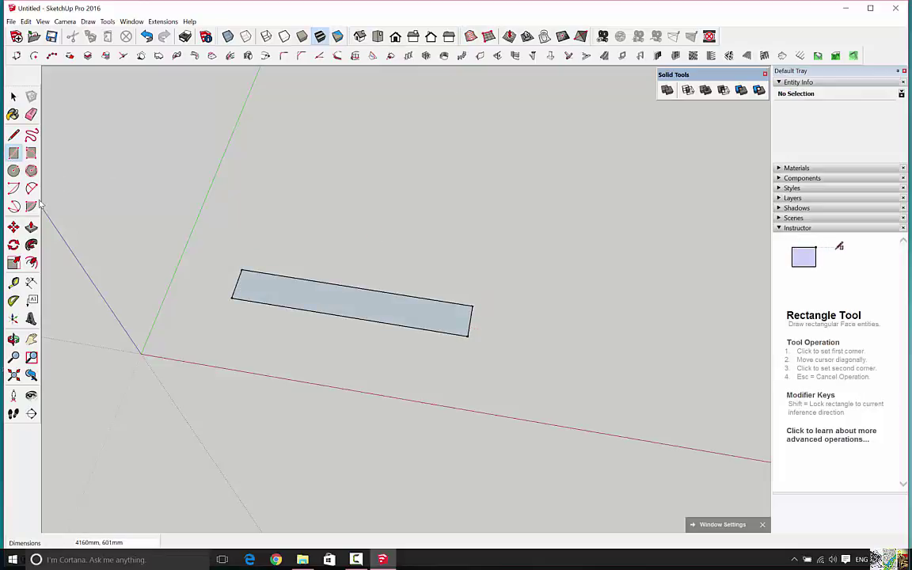
- Extrude the rectangle upward with Push/Pull to form a tall wall block
click(31, 227)
click(381, 303)
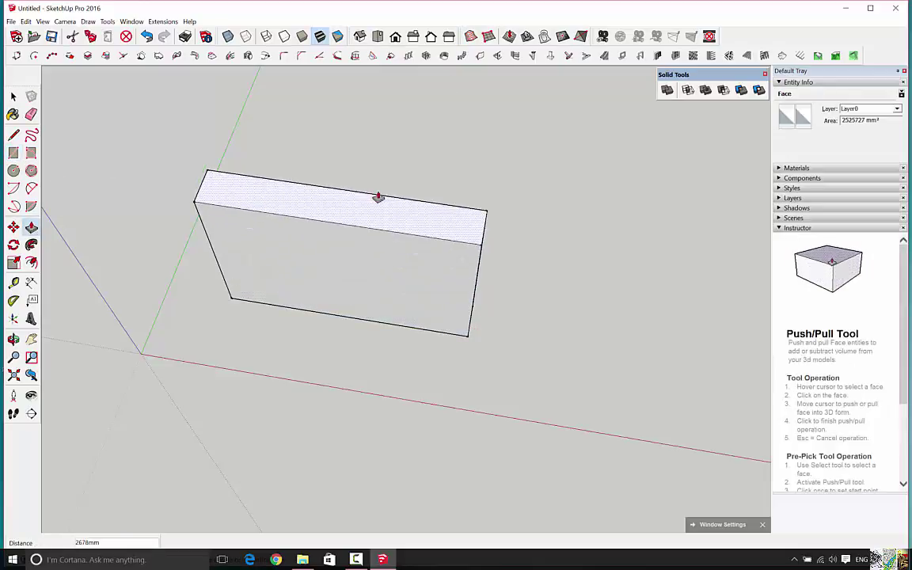
click(364, 151)
right_click(388, 198)
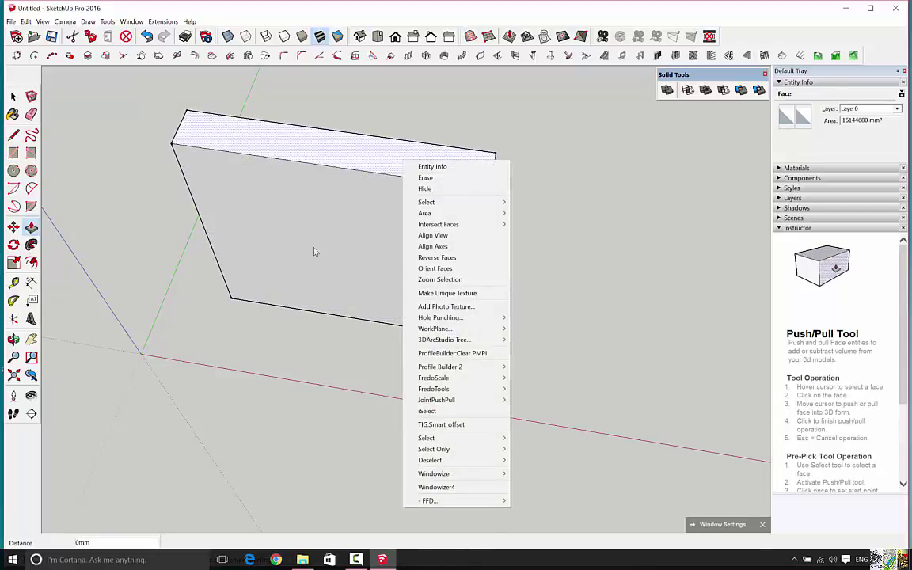
click(133, 140)
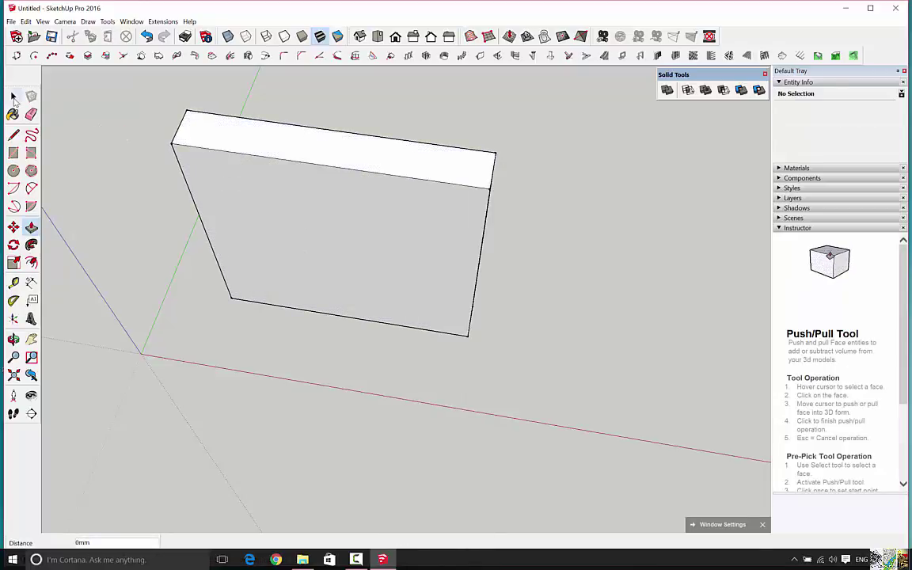
key(space)
- Copy the whole wall block about 6646 mm along the red axis with the Move tool, and clear the selection
middle_drag(417, 304, 428, 184)
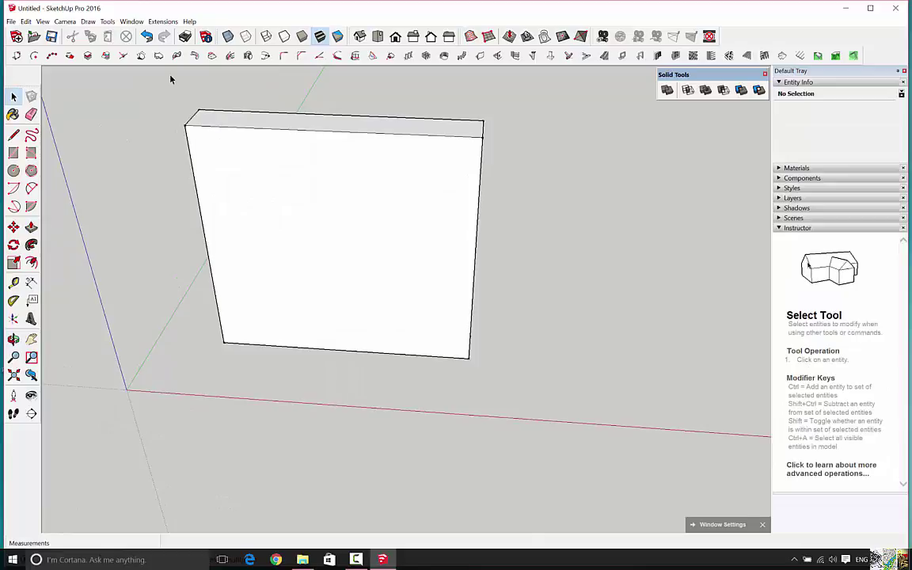
drag(170, 79, 618, 405)
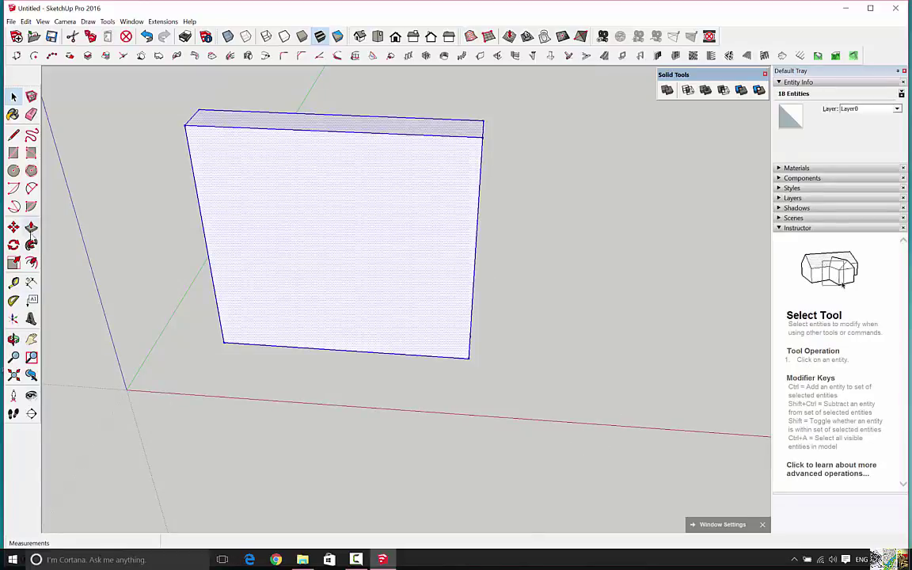
click(14, 227)
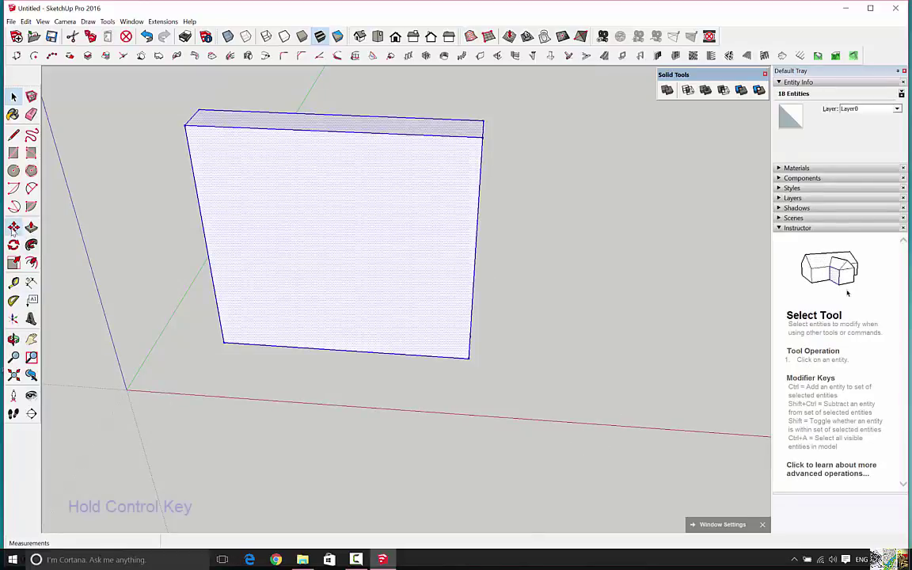
click(224, 342)
key(ctrl)
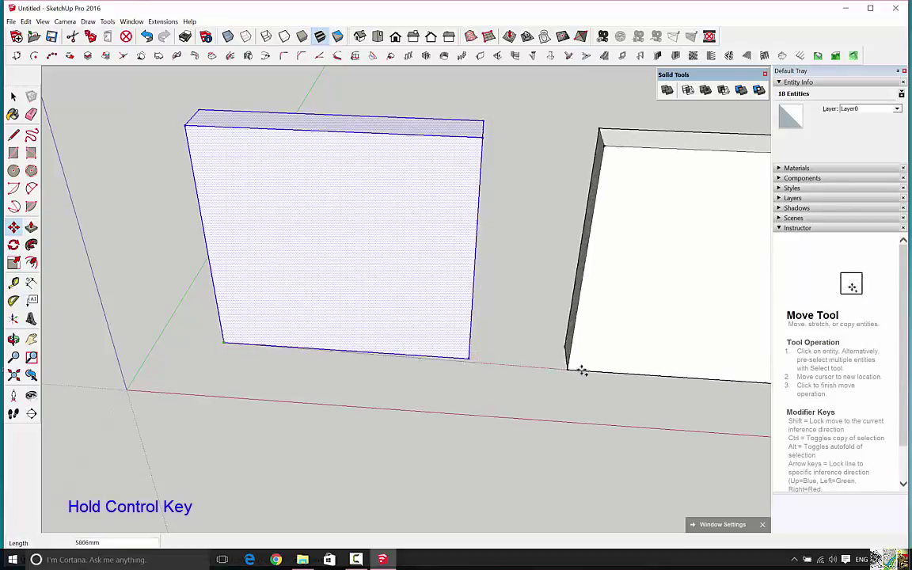
click(622, 367)
scroll(467, 357, down, 3)
scroll(507, 212, up, 6)
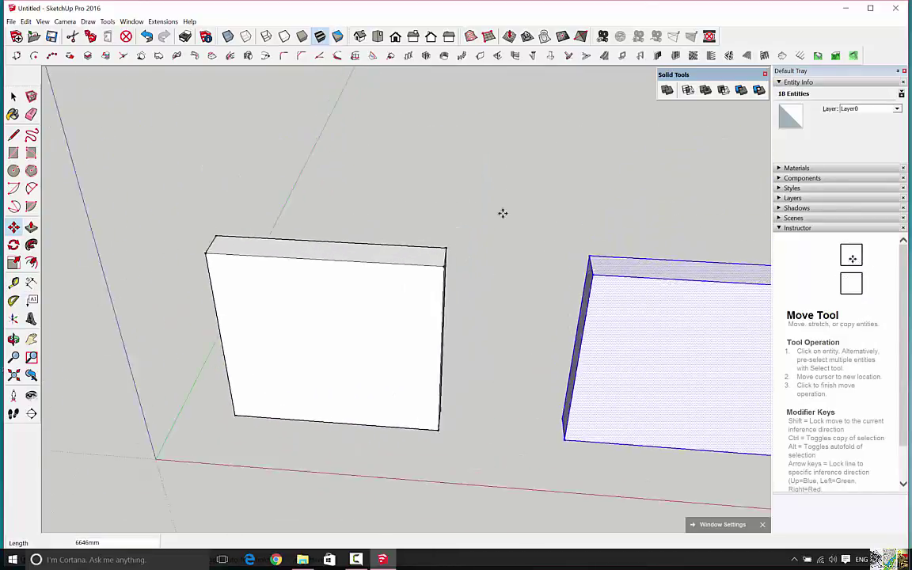
scroll(310, 242, down, 5)
middle_drag(304, 256, 203, 295)
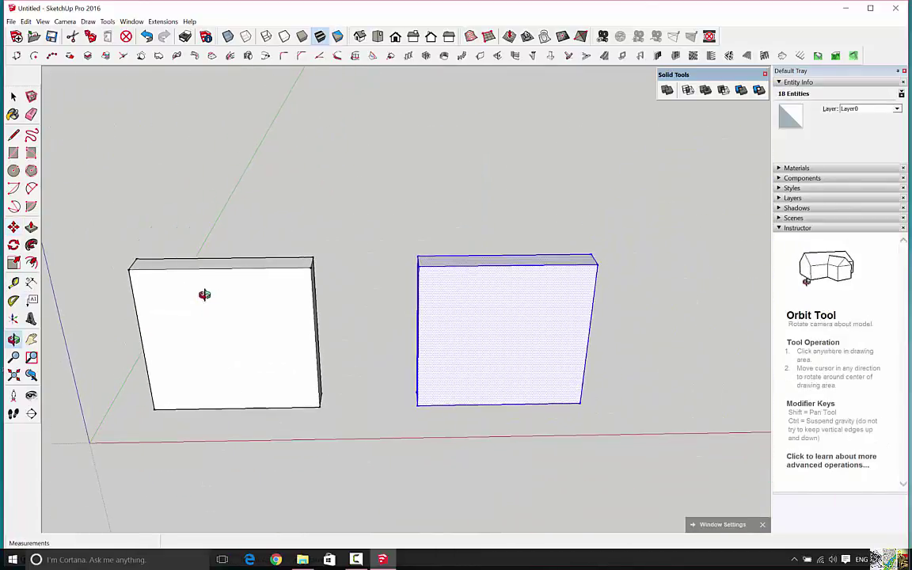
scroll(101, 383, up, 3)
scroll(101, 383, up, 2)
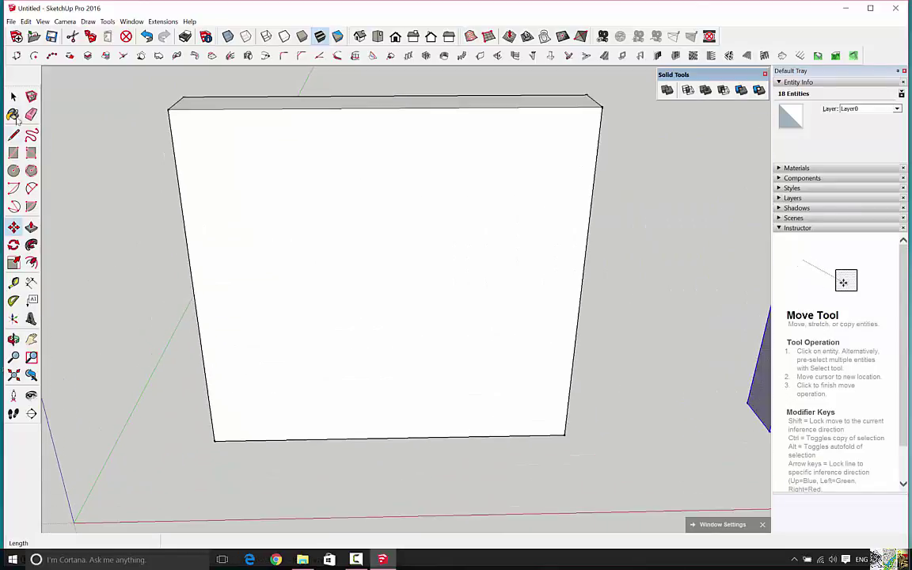
key(space)
click(670, 210)
- Draw a door rectangle about 886 by 1747 mm on the original wall's front face, starting from its bottom edge
scroll(519, 340, down, 3)
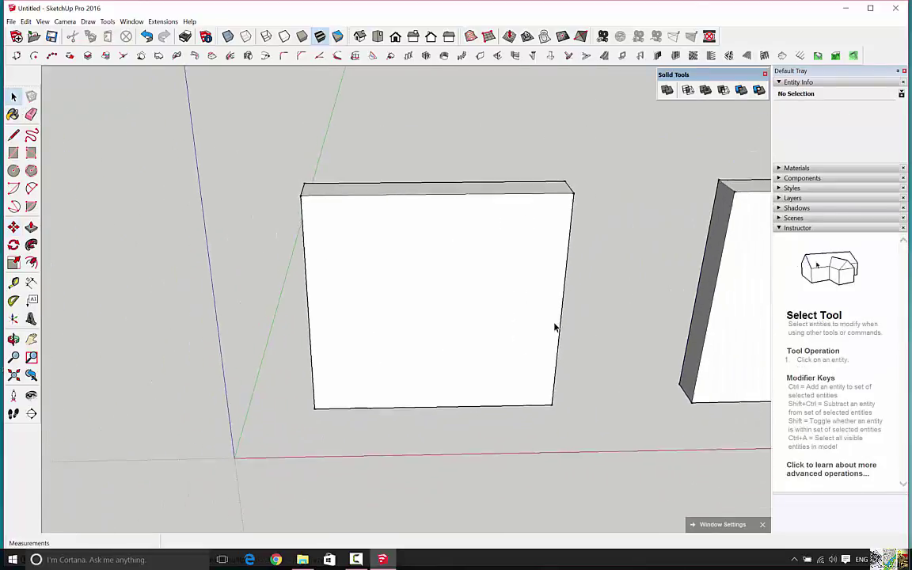
scroll(546, 328, up, 5)
scroll(546, 328, down, 3)
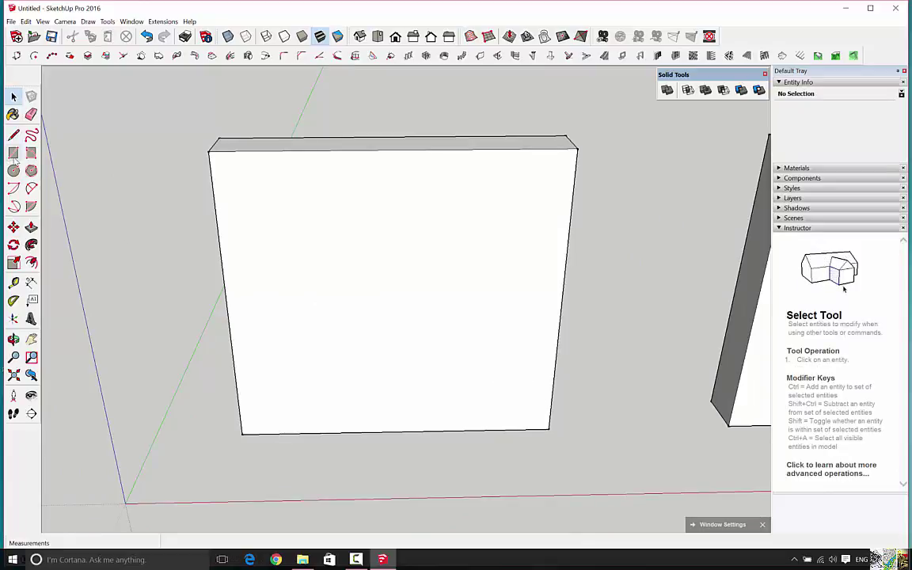
click(14, 153)
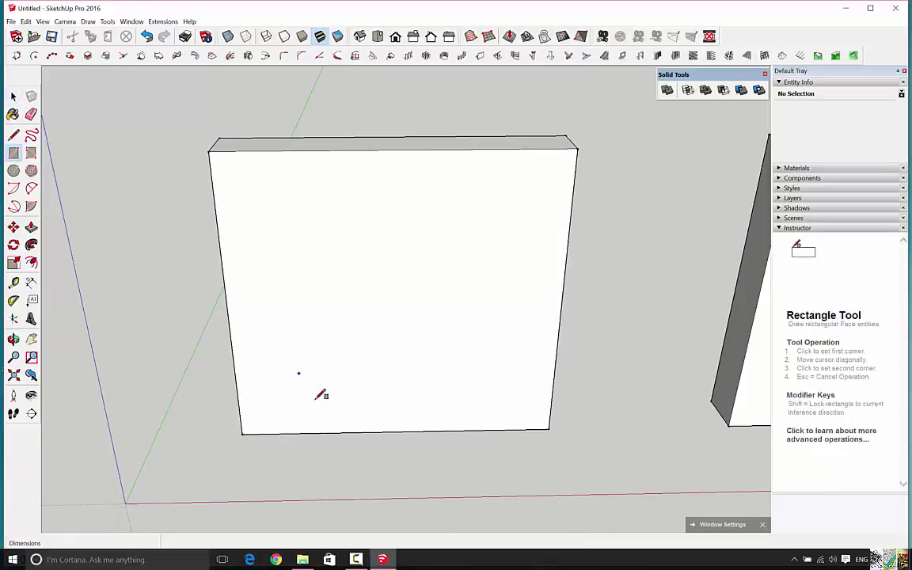
click(325, 432)
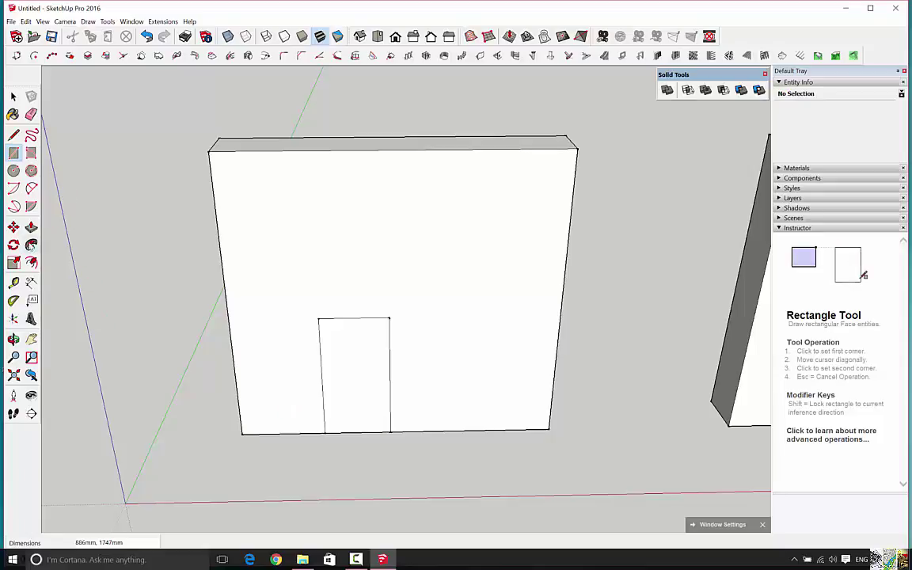
- Push the door rectangle back through the wall's full 607 mm thickness to cut the opening
click(31, 227)
click(356, 399)
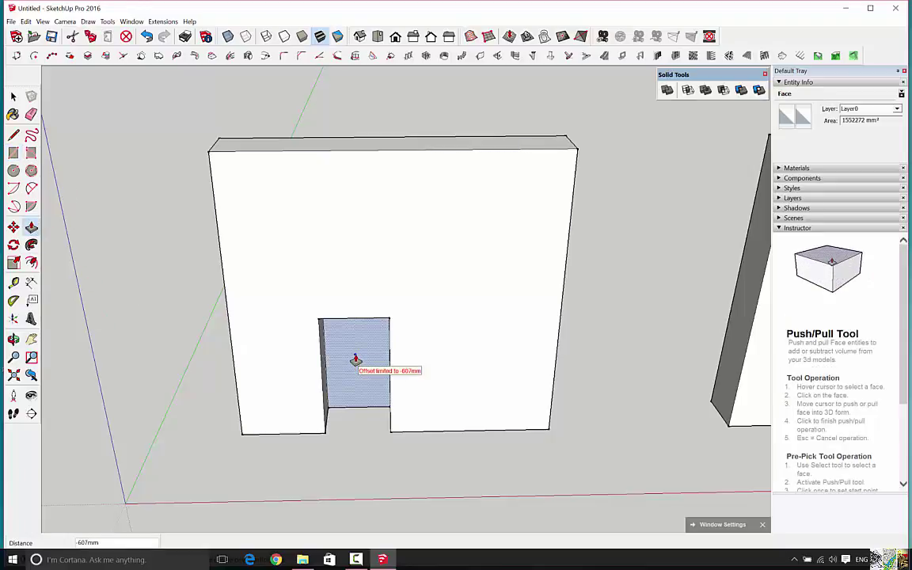
click(356, 360)
- Draw a circle of about 405 mm radius on the wall's front face, above the door opening
middle_drag(174, 438, 192, 367)
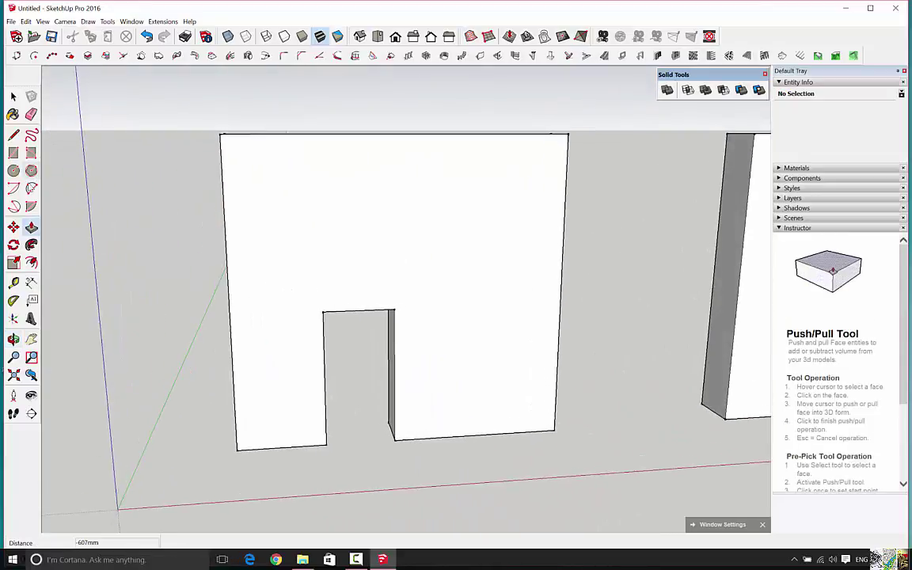
click(14, 171)
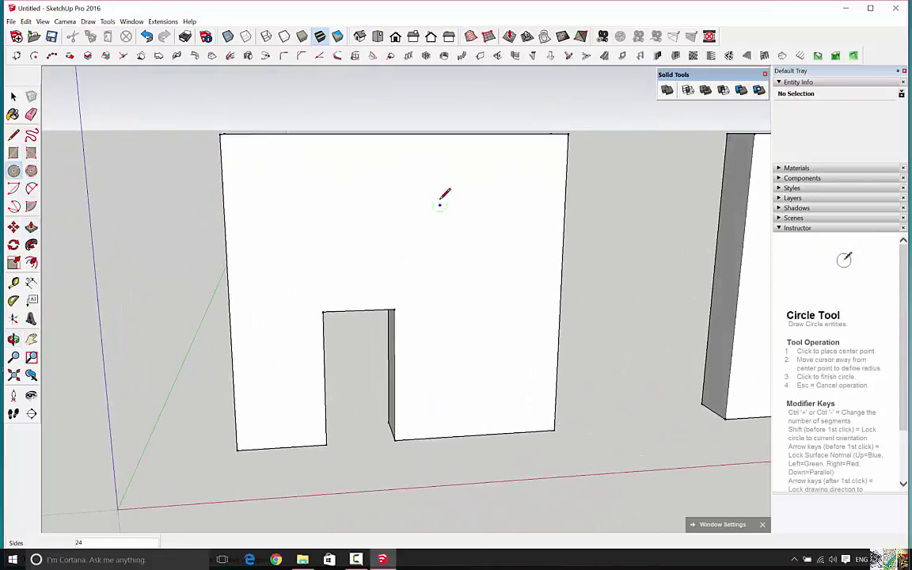
click(326, 179)
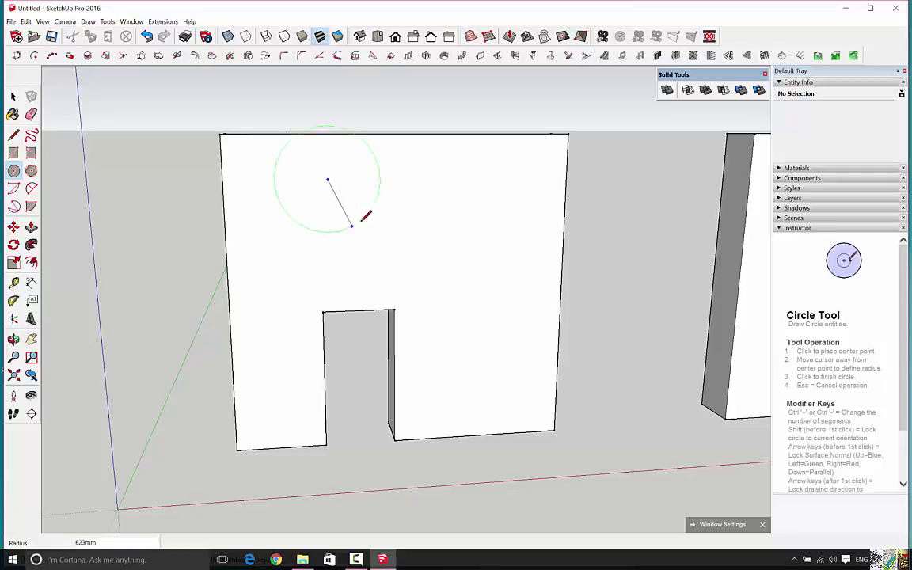
click(343, 210)
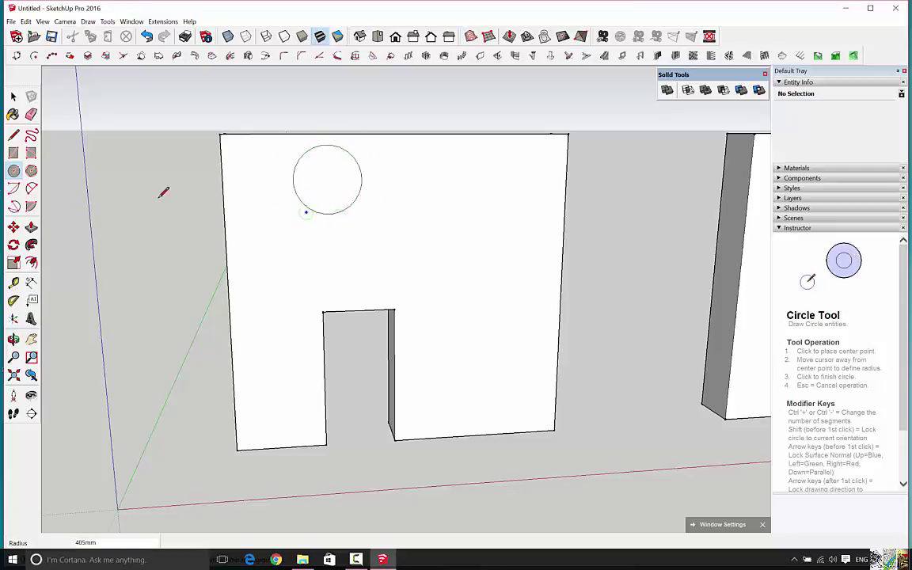
- Try to push the circular face back about 3713 mm, beyond the wall's rear face, and undo it
click(332, 181)
click(319, 169)
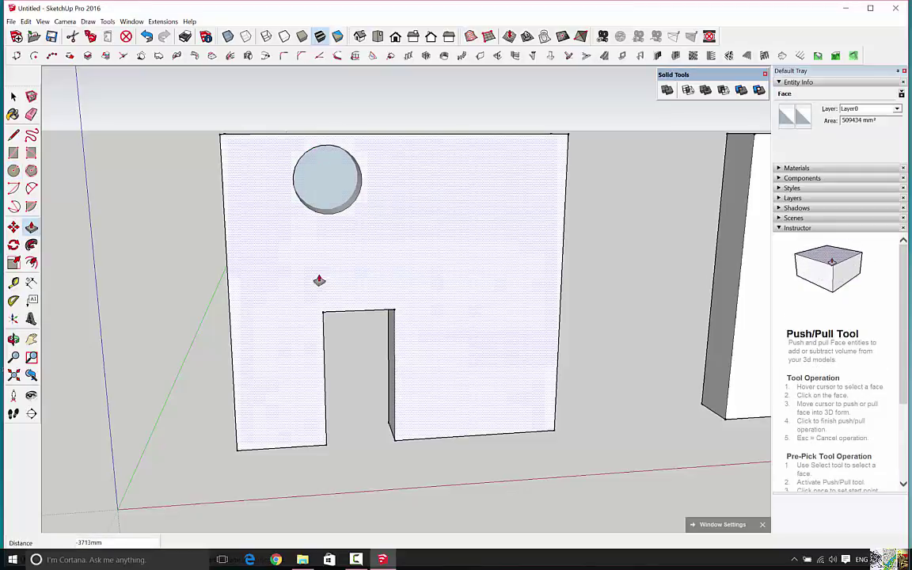
mouse_move(310, 271)
middle_down()
mouse_move(685, 320)
mouse_move(327, 310)
mouse_move(310, 274)
middle_up()
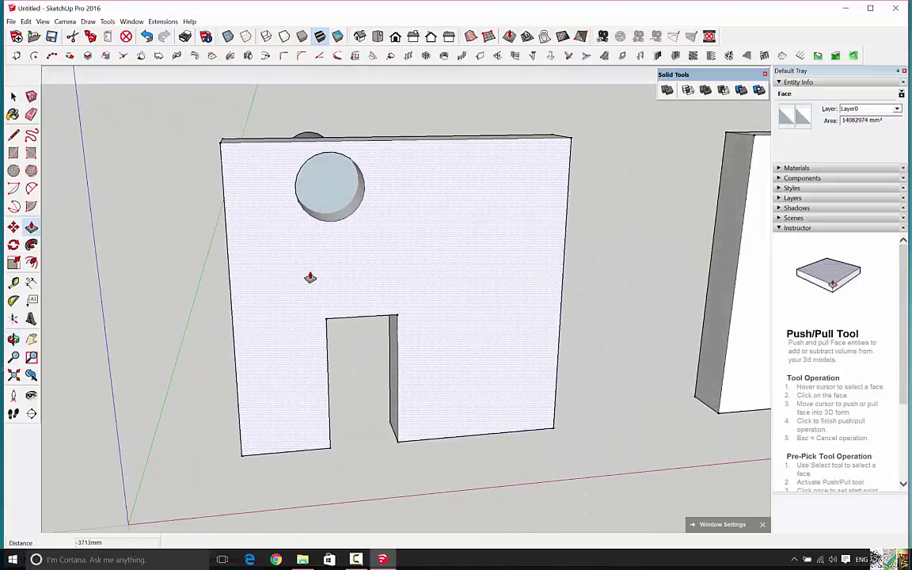
key(ctrl+z)
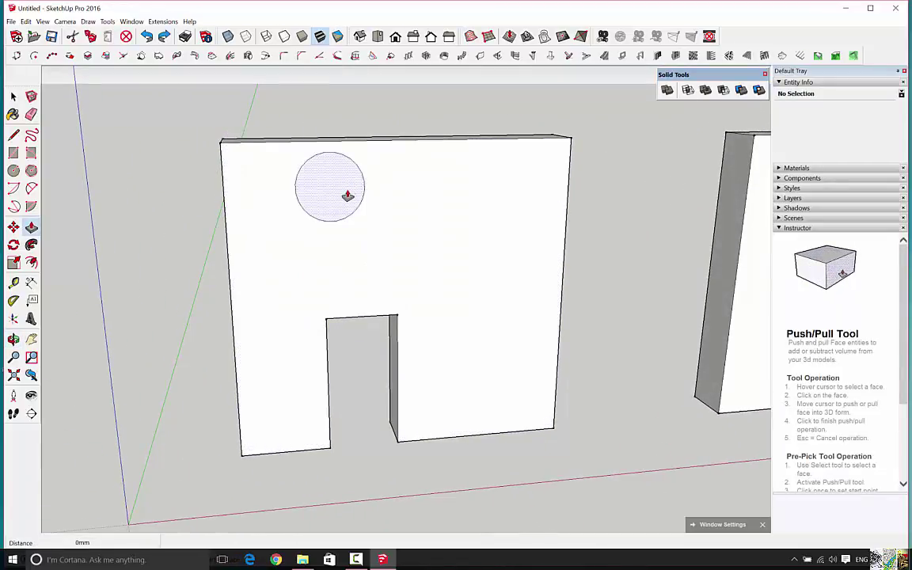
- Try pushing the circular face into the wall again while viewing the wall from an angle, and undo the result
click(328, 187)
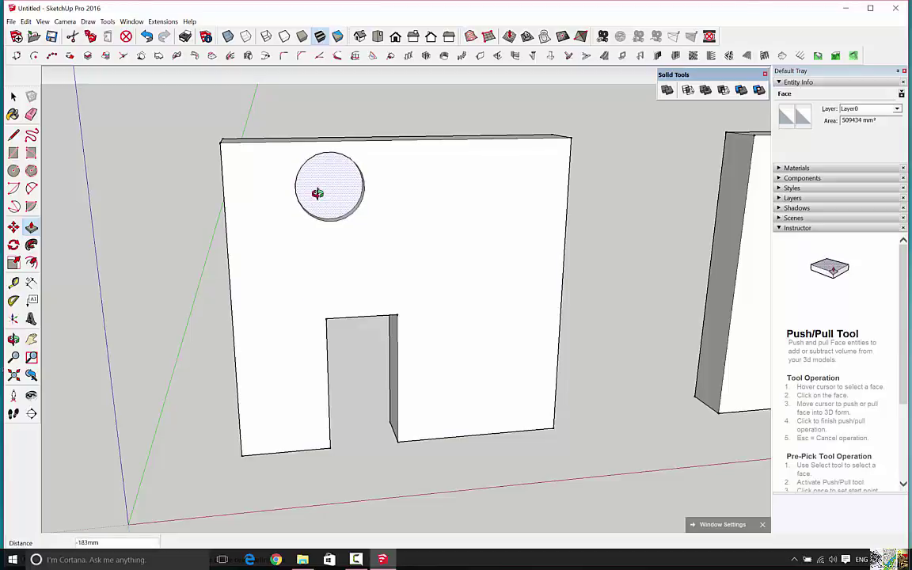
middle_drag(316, 194, 555, 317)
click(466, 290)
key(ctrl+z)
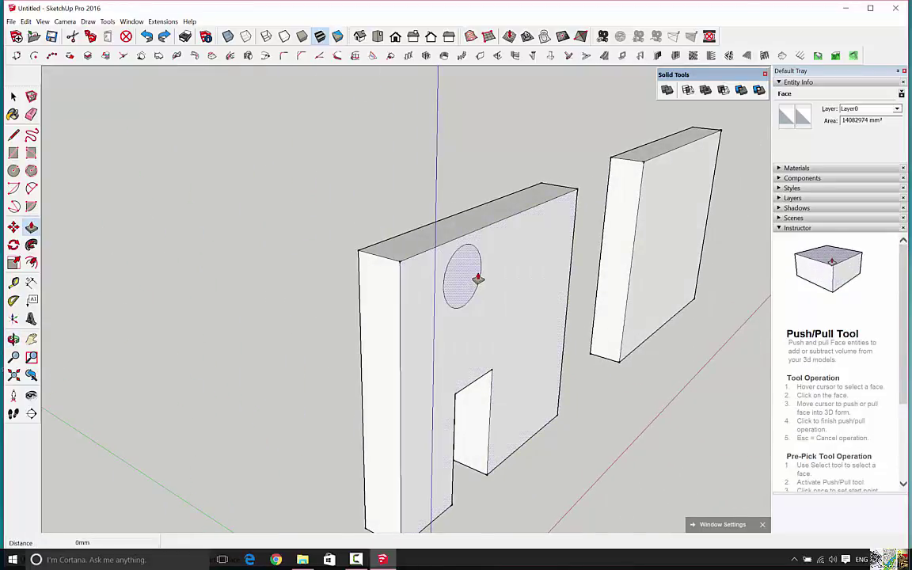
click(466, 278)
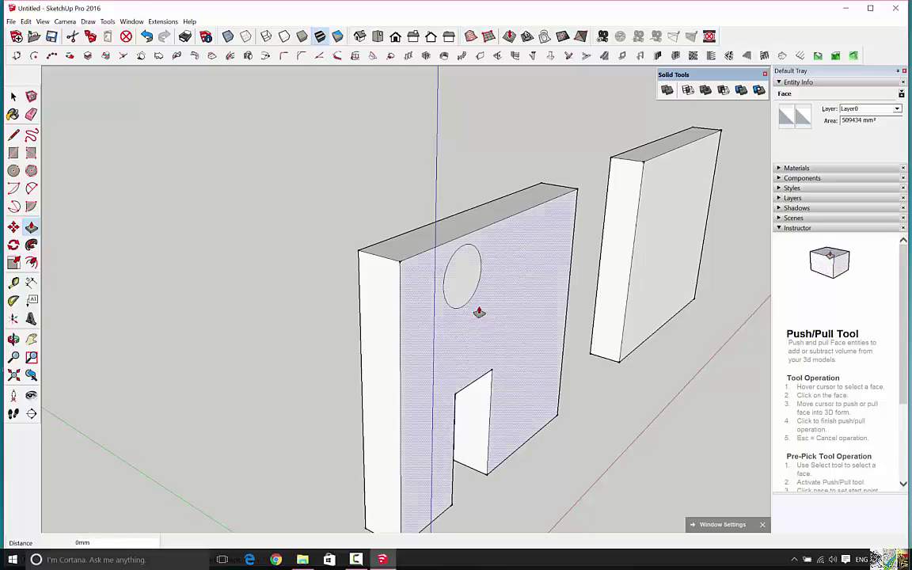
- Push the circular face back 607 mm to the wall's rear face to cut a round opening
middle_drag(434, 333, 434, 246)
scroll(435, 246, up, 3)
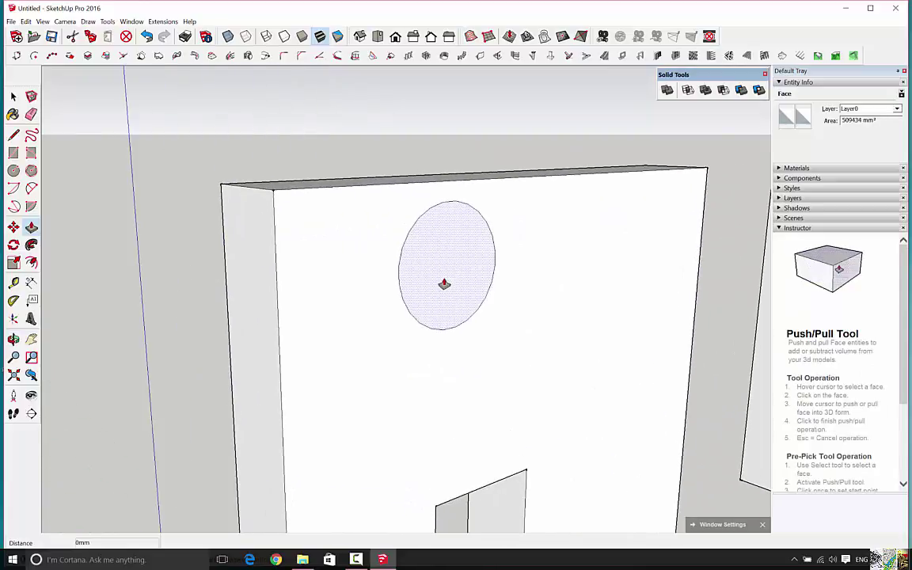
click(443, 285)
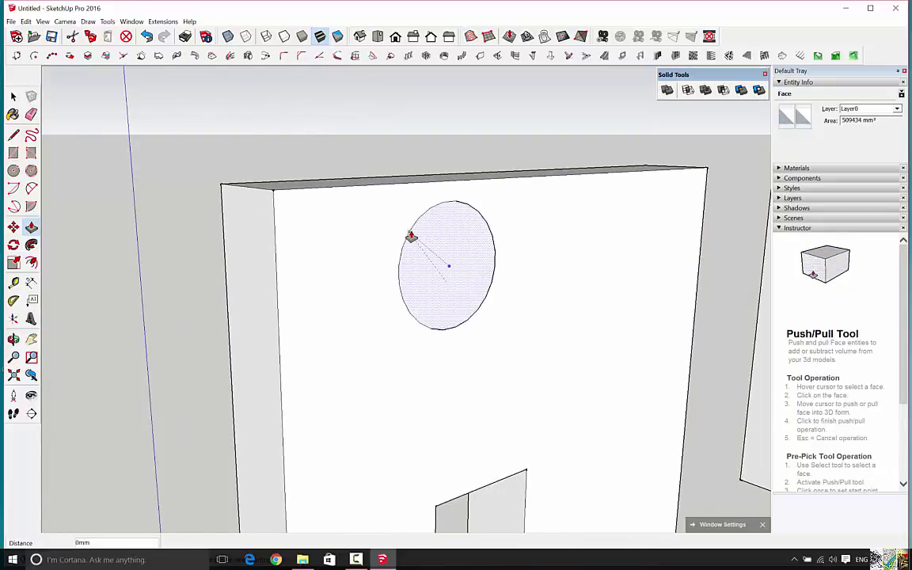
middle_drag(442, 289, 297, 265)
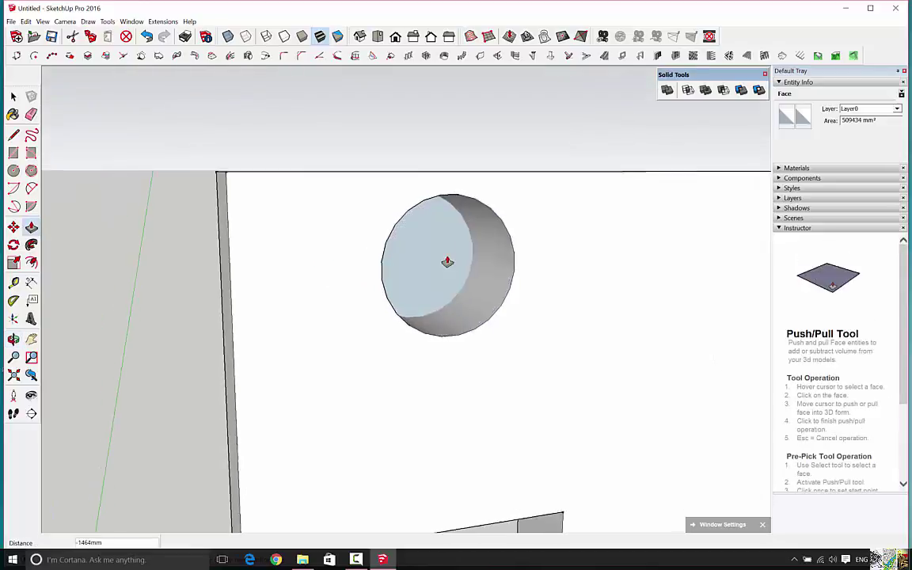
scroll(449, 258, up, 3)
click(478, 258)
scroll(402, 346, down, 4)
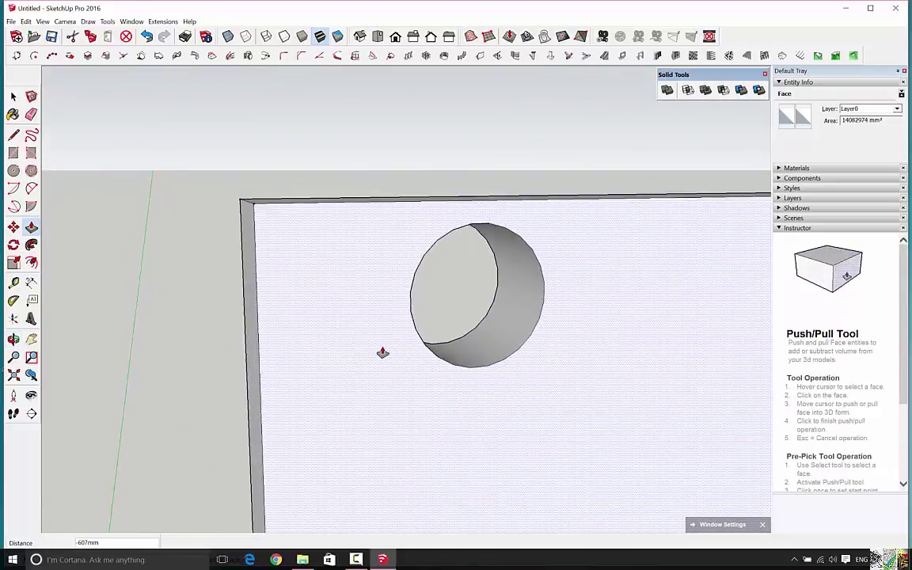
- Examine the round and door openings in the first wall, and compare them with the uncut copied wall
middle_drag(383, 352, 472, 310)
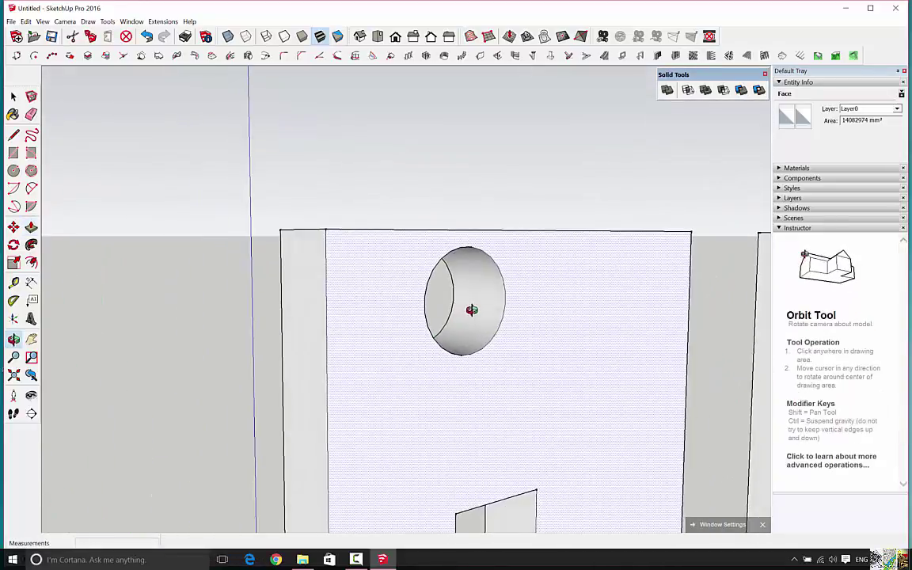
scroll(503, 403, down, 4)
scroll(441, 375, down, 3)
middle_drag(524, 380, 460, 379)
scroll(460, 378, down, 3)
middle_drag(703, 390, 744, 445)
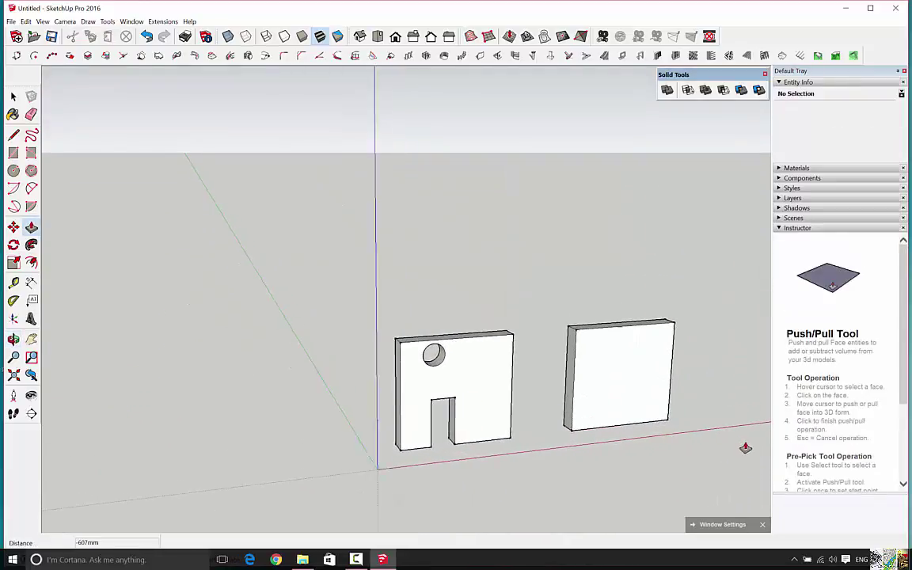
scroll(647, 393, up, 4)
middle_drag(647, 392, 616, 430)
scroll(533, 268, up, 4)
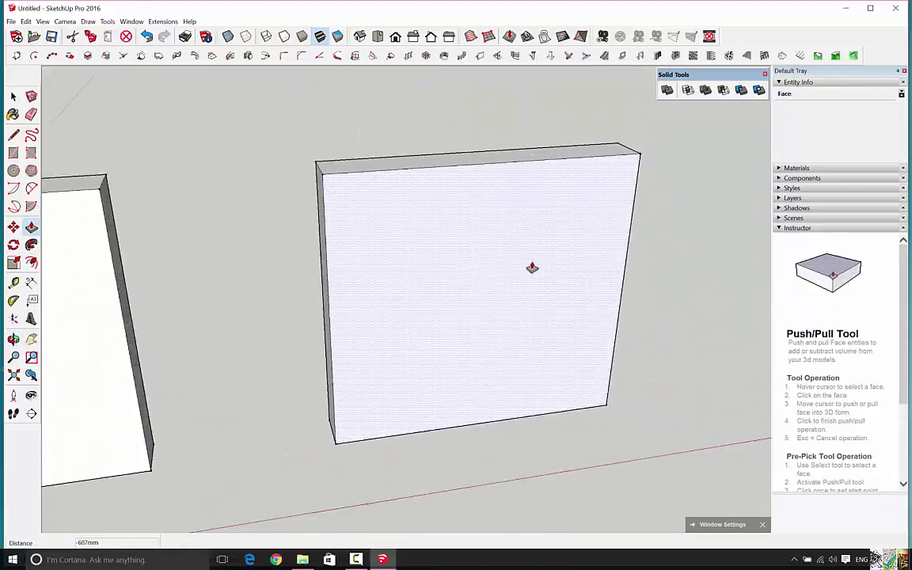
- Draw a 2-point arc along the uncut wall's top face between its short edges' midpoints, with a bulge of about 226 mm
scroll(512, 253, down, 5)
middle_drag(503, 292, 631, 157)
scroll(633, 152, up, 4)
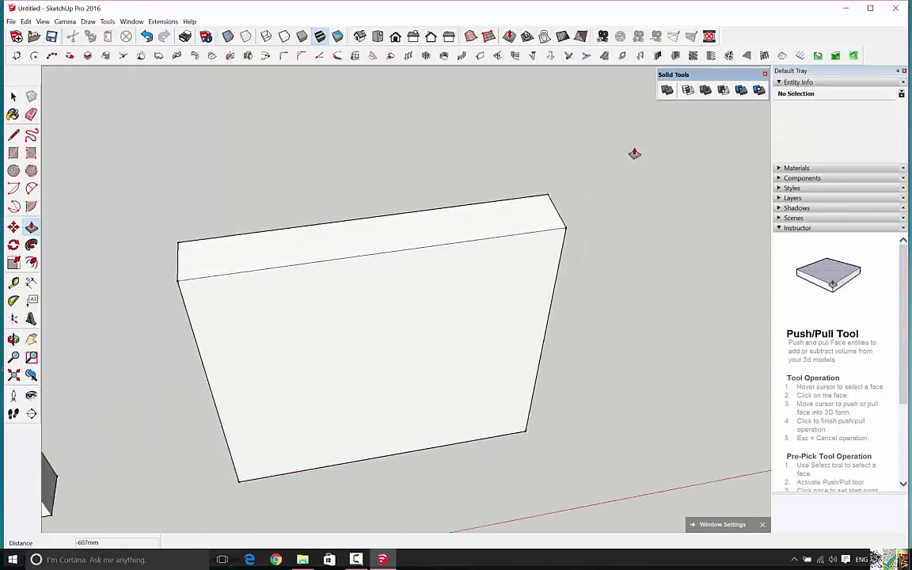
scroll(531, 191, down, 4)
scroll(525, 192, up, 4)
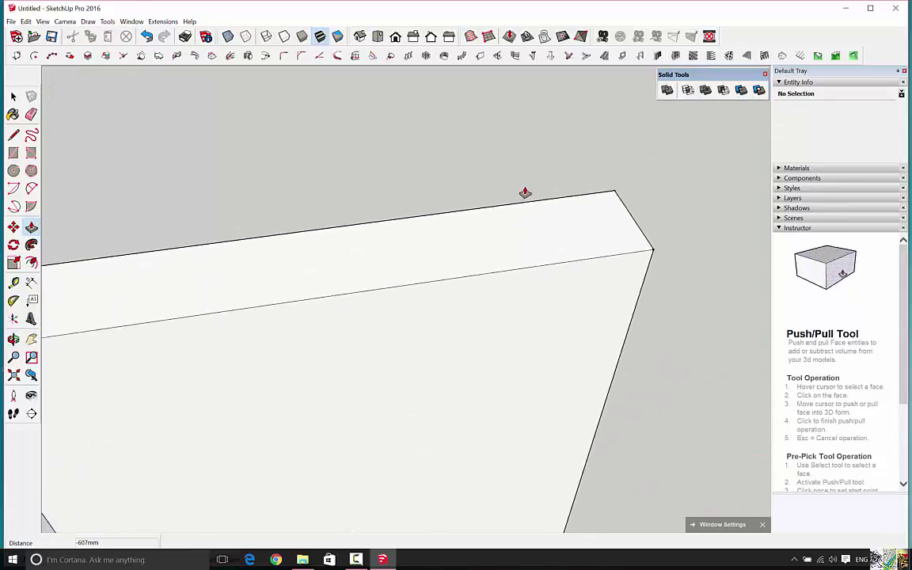
scroll(470, 182, down, 2)
click(13, 96)
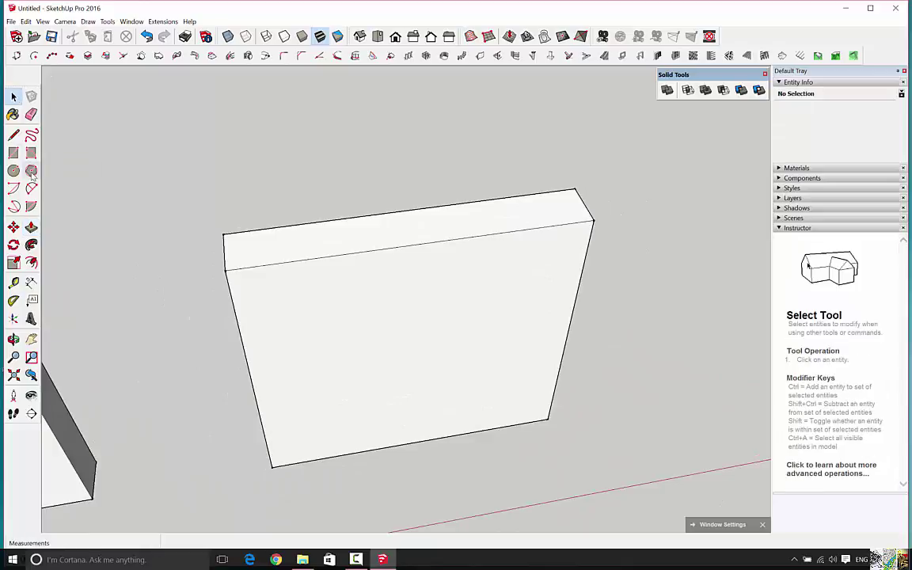
click(31, 188)
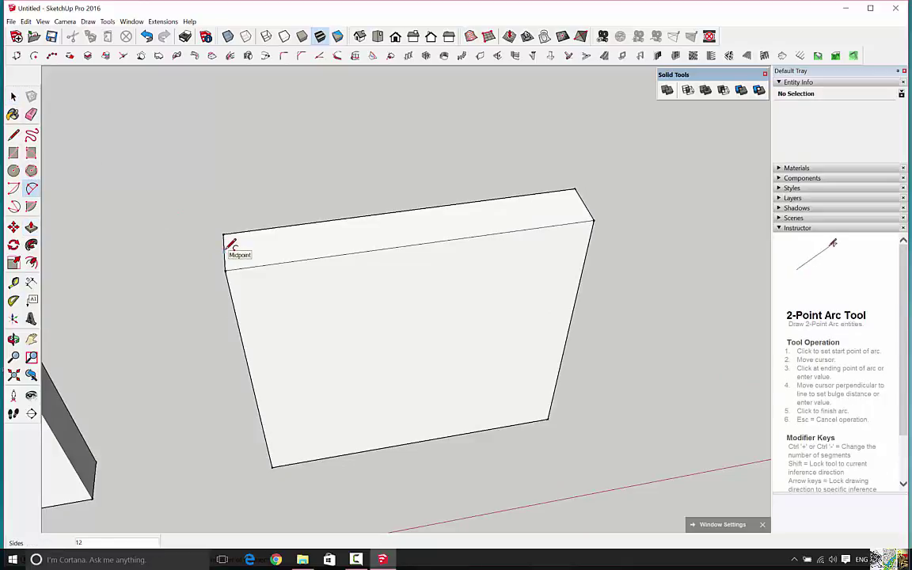
click(227, 250)
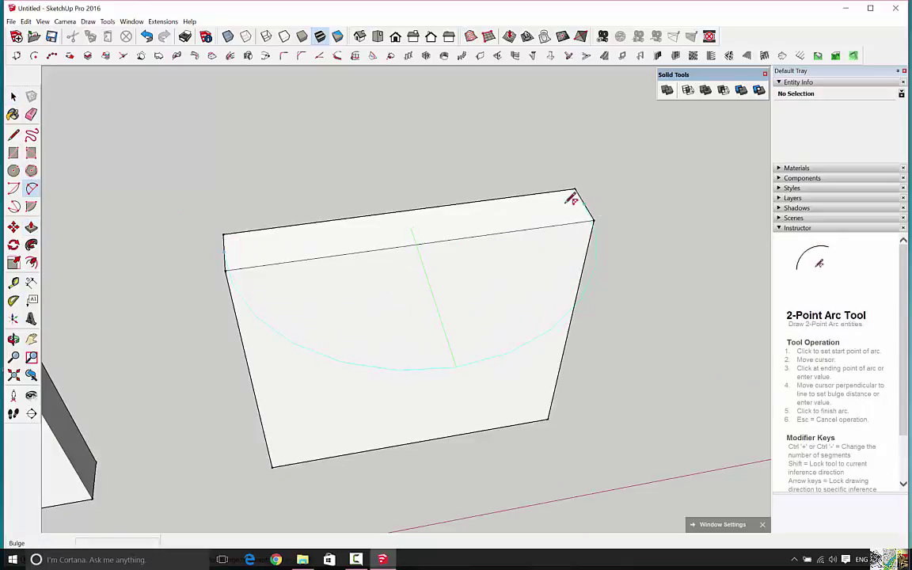
key(Escape)
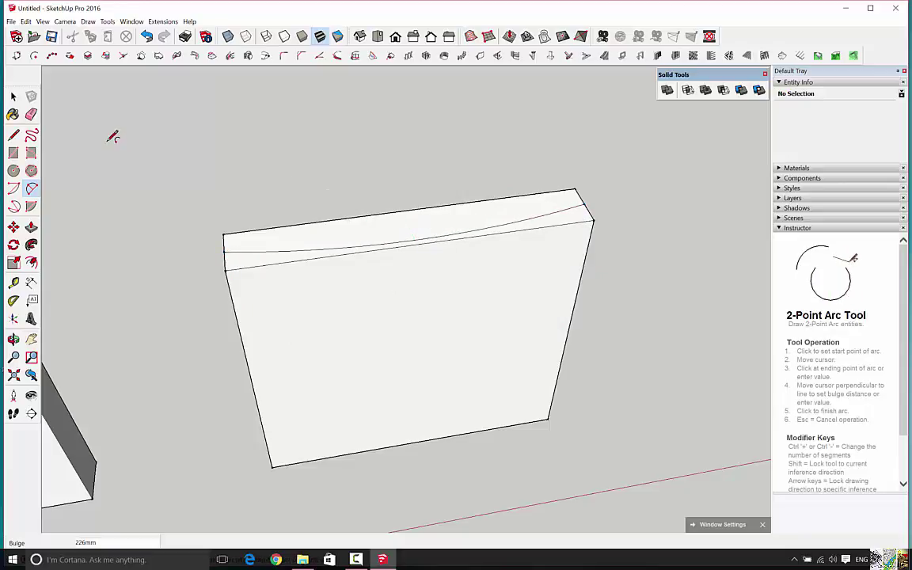
- Push the top face section in front of the arc down 3880 mm to the wall's base, leaving a curved front
click(32, 228)
click(285, 258)
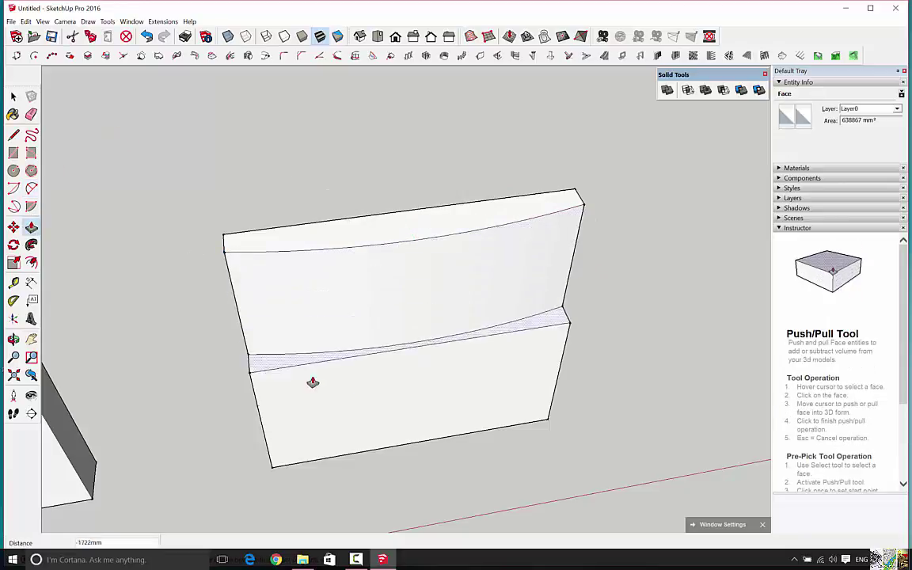
click(13, 97)
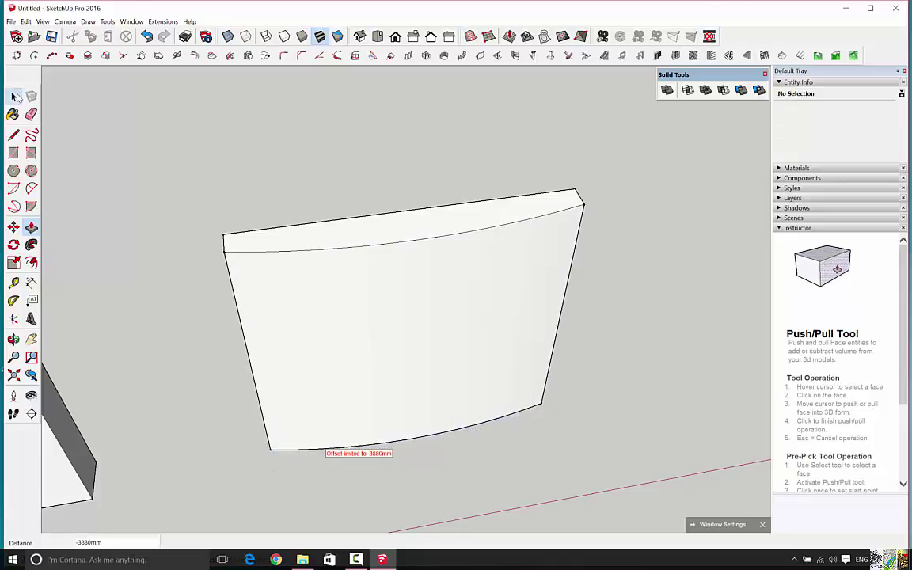
middle_drag(430, 324, 326, 277)
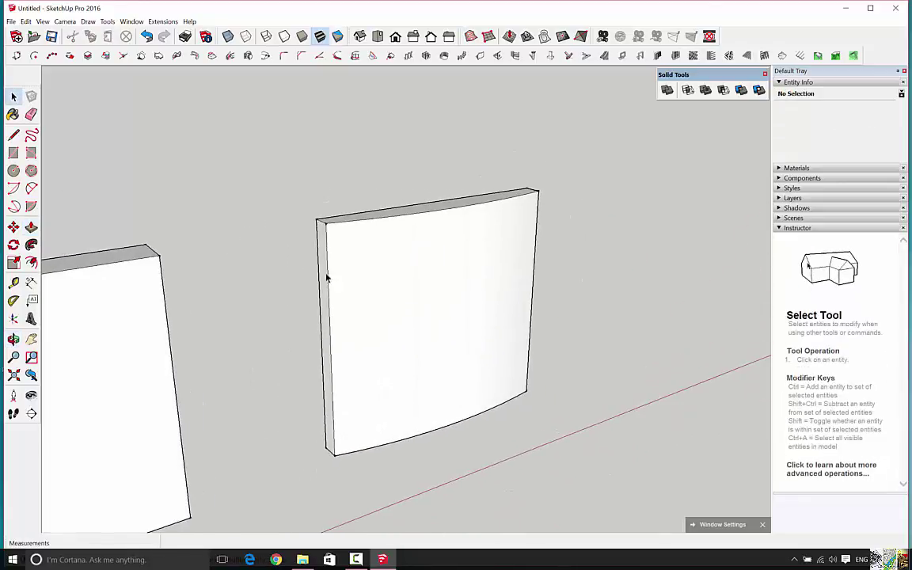
- Try drawing a rectangle about 470 by 1111 mm on the curved face's lower edge and extruding it with Push/Pull, and undo it
click(13, 153)
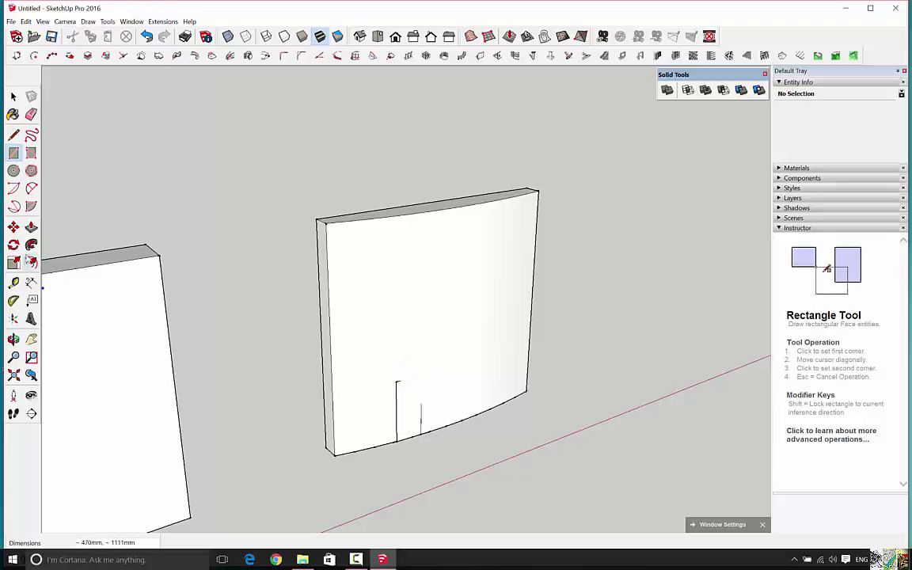
click(31, 227)
click(407, 403)
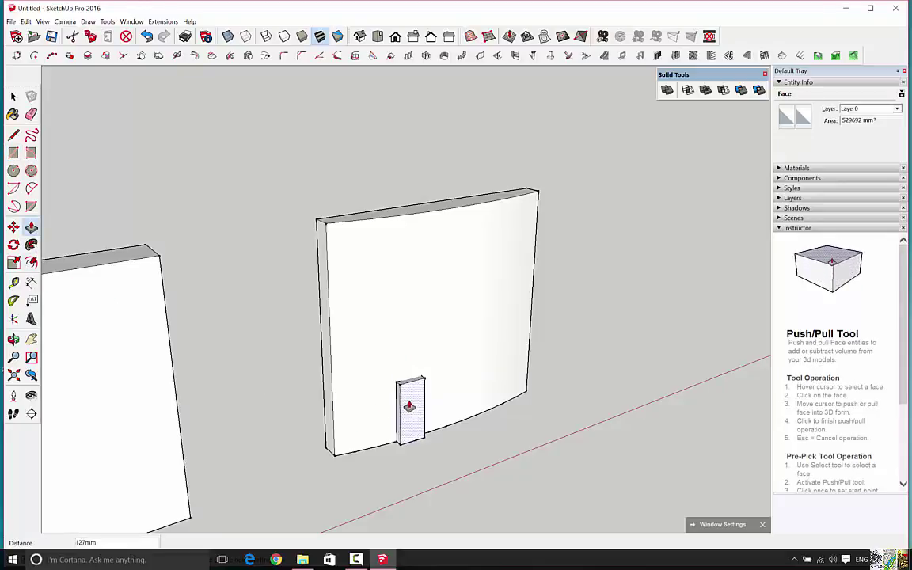
mouse_move(388, 399)
middle_down()
mouse_move(462, 434)
mouse_move(662, 425)
mouse_move(407, 430)
mouse_move(387, 406)
middle_up()
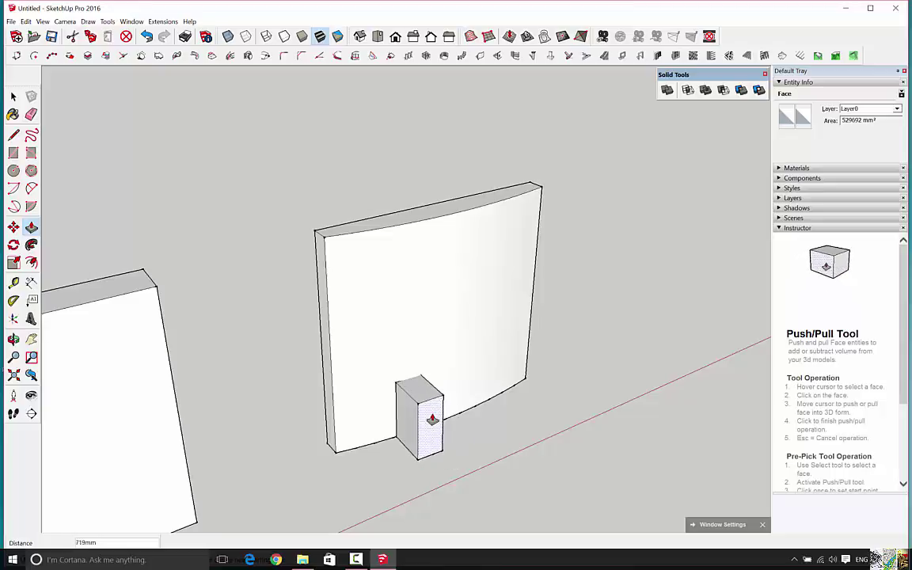
key(Escape)
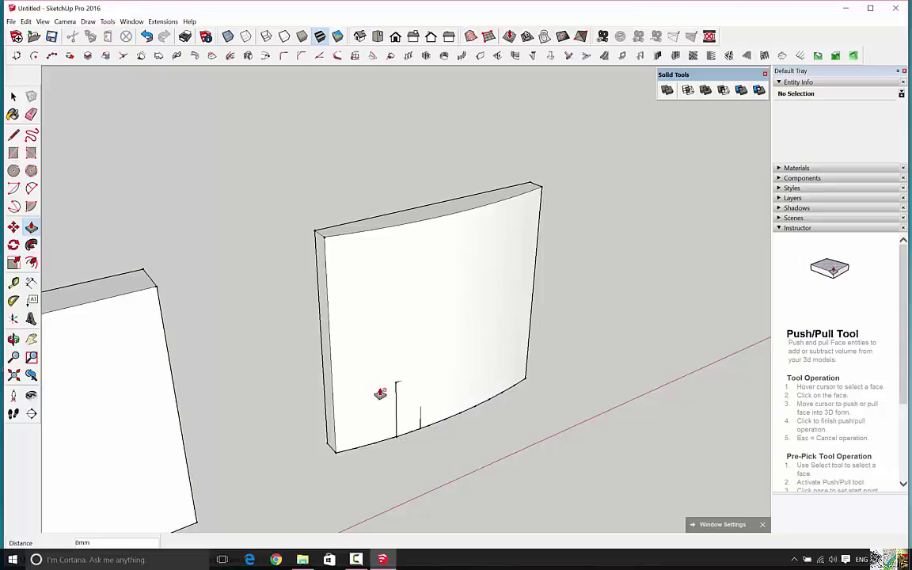
key(ctrl+z)
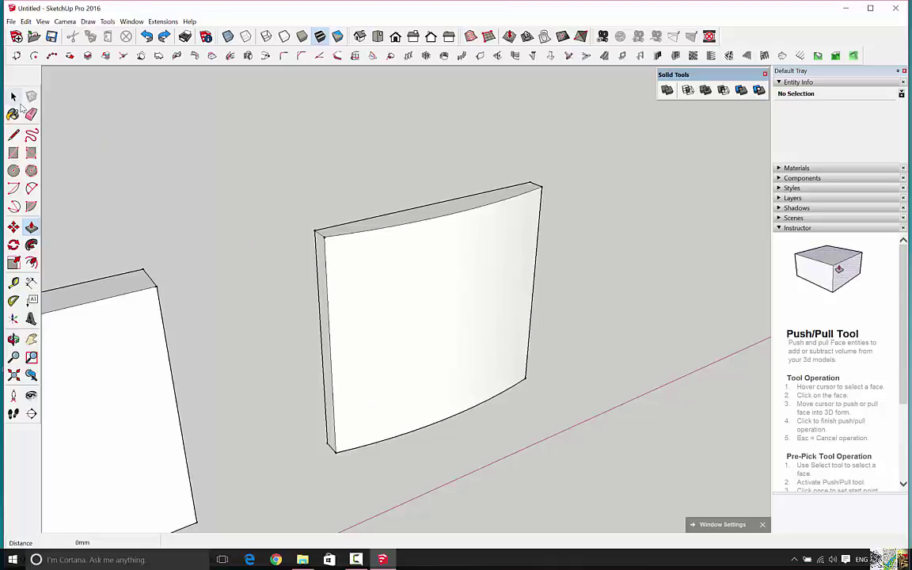
- Select the entire curved wall and make it a group
key(space)
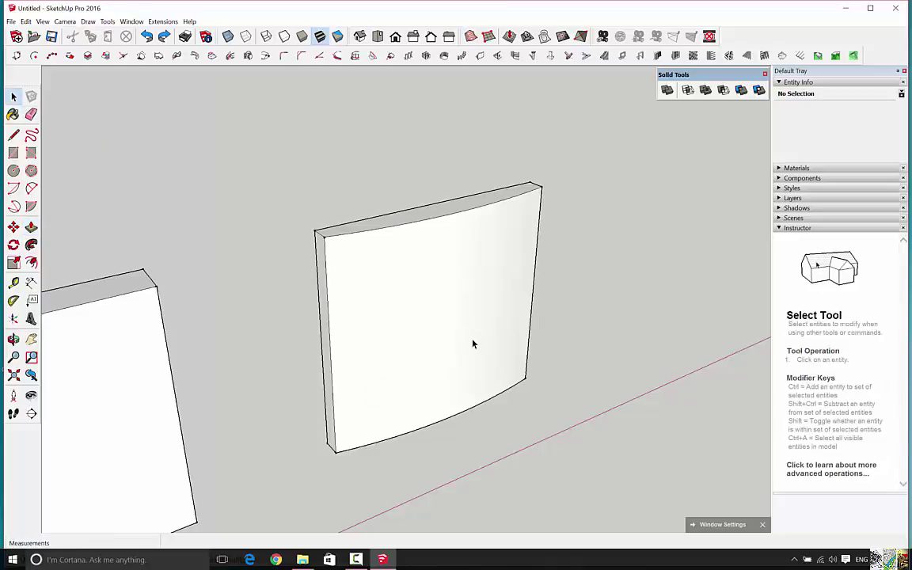
middle_drag(566, 449, 510, 395)
drag(298, 174, 601, 485)
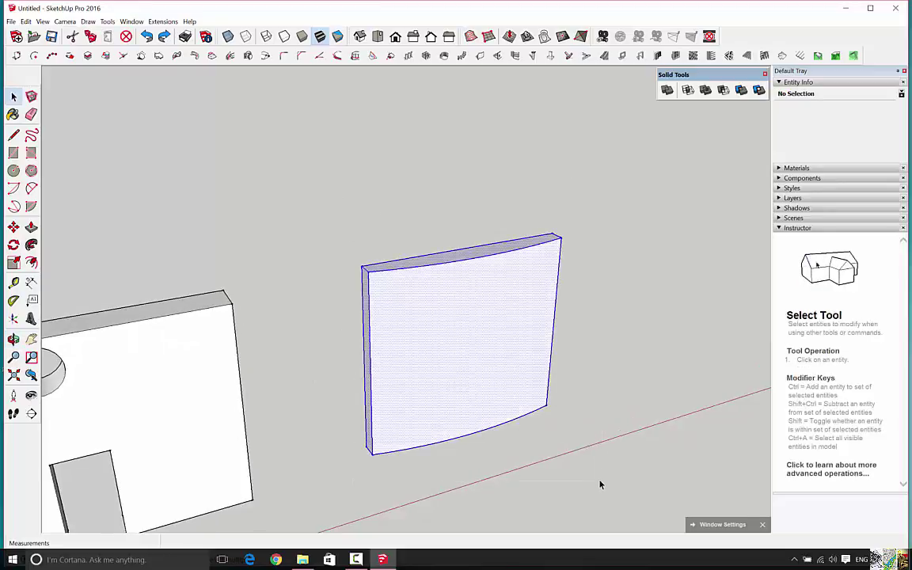
right_click(453, 325)
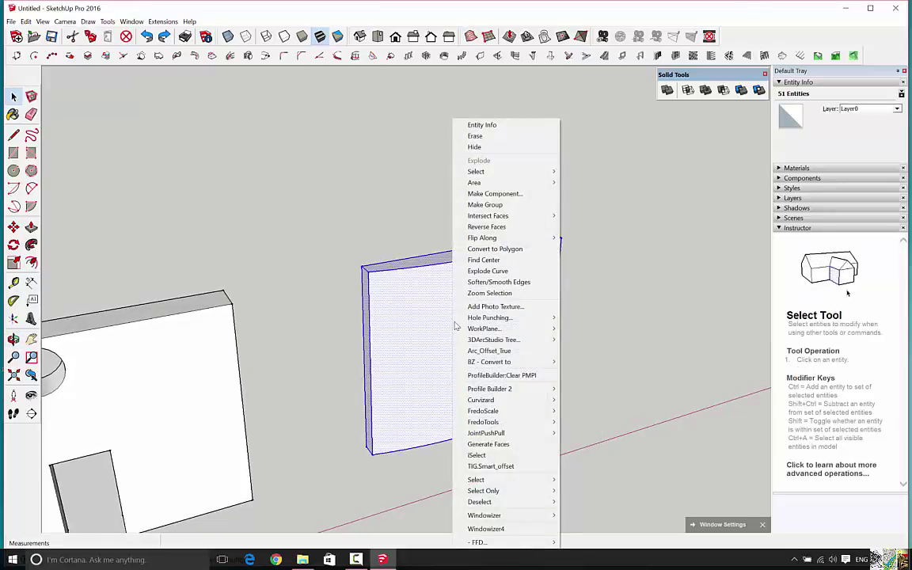
click(484, 204)
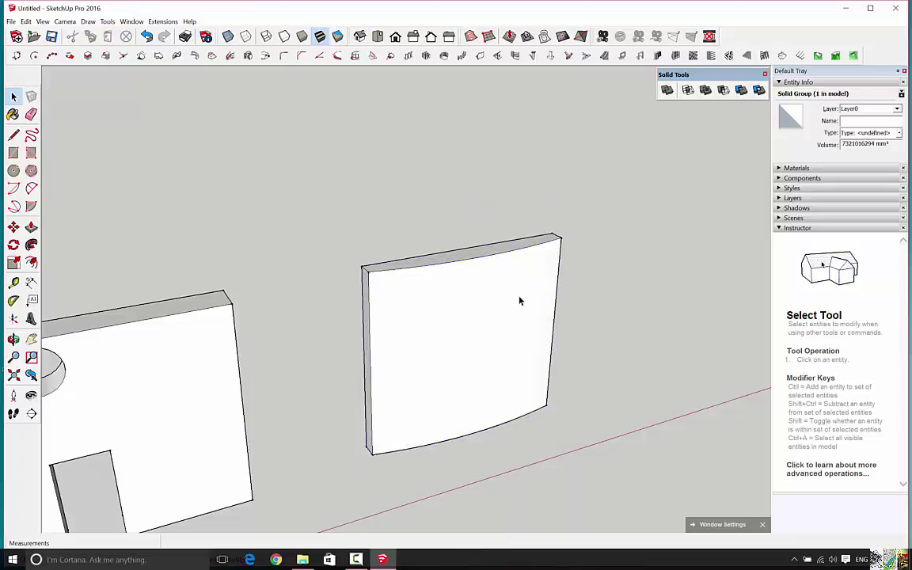
click(612, 307)
- Draw a door rectangle about 1145 mm wide on the grouped wall's flat rear face, starting from its bottom edge
middle_drag(612, 307, 698, 246)
middle_drag(260, 344, 321, 421)
scroll(236, 487, down, 3)
scroll(212, 507, up, 3)
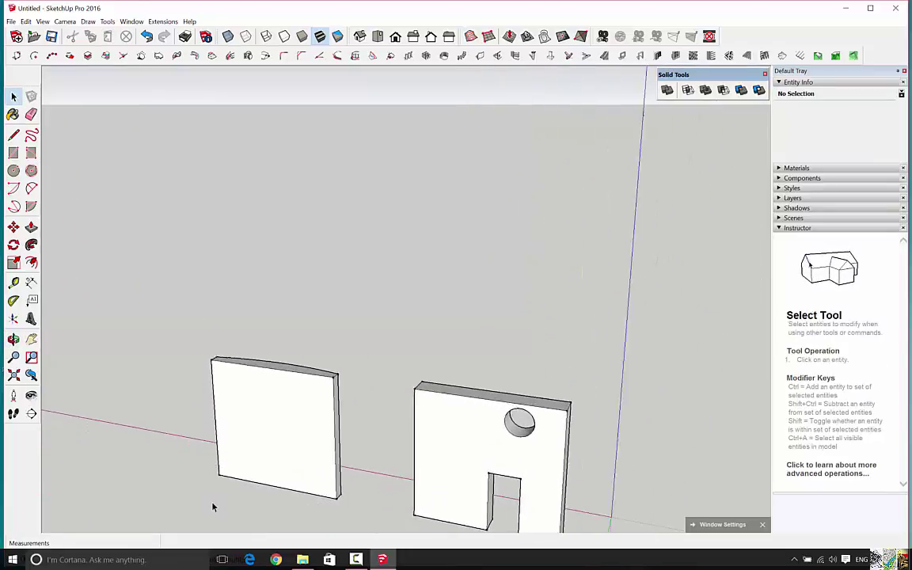
middle_drag(212, 506, 261, 491)
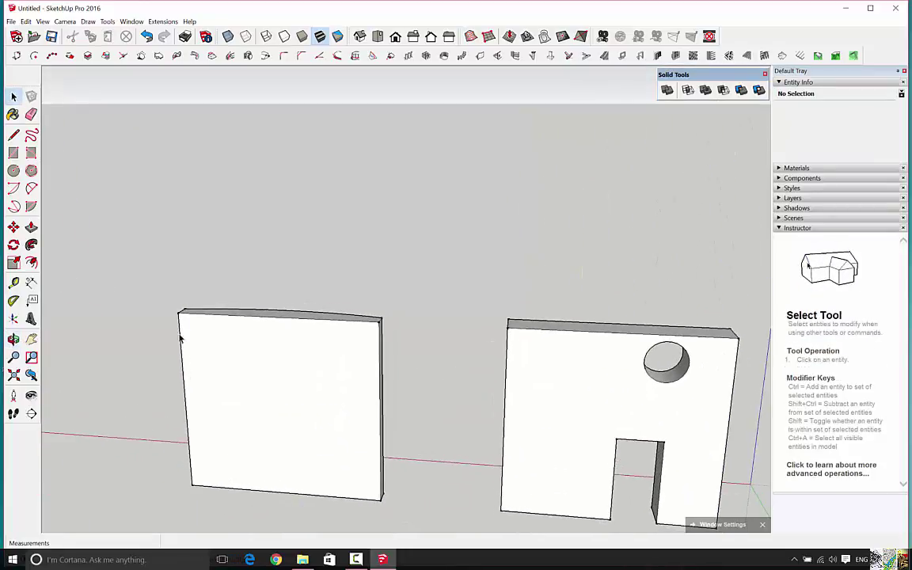
click(13, 153)
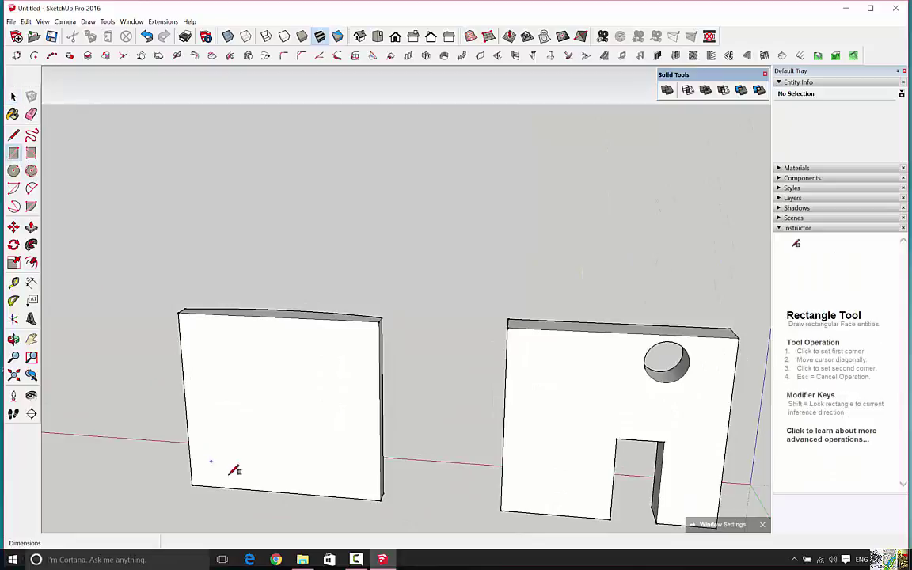
click(260, 490)
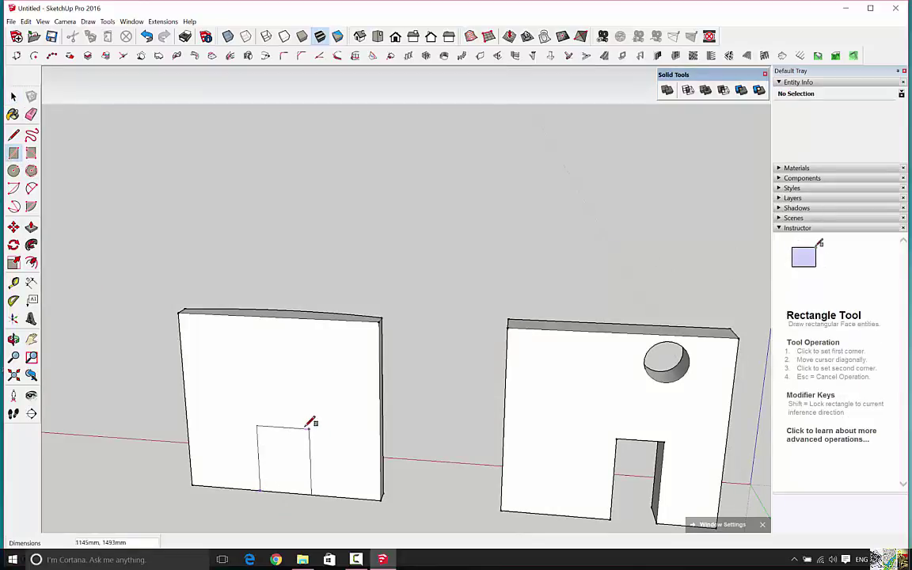
click(308, 415)
- Push the door rectangle through the grouped wall and well beyond its curved side to form a solid block
middle_drag(286, 488, 320, 489)
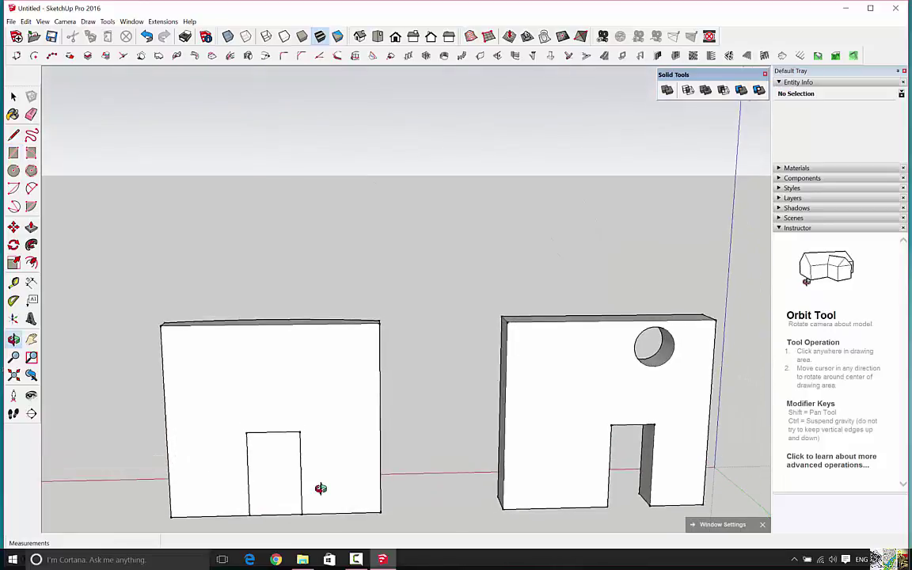
scroll(330, 451, down, 5)
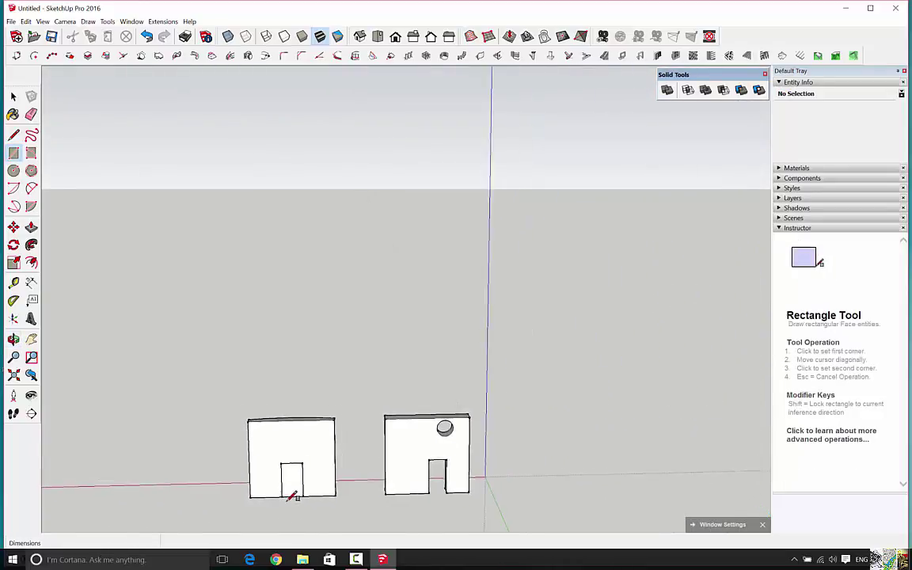
scroll(293, 497, up, 4)
middle_drag(295, 501, 507, 394)
scroll(132, 376, down, 3)
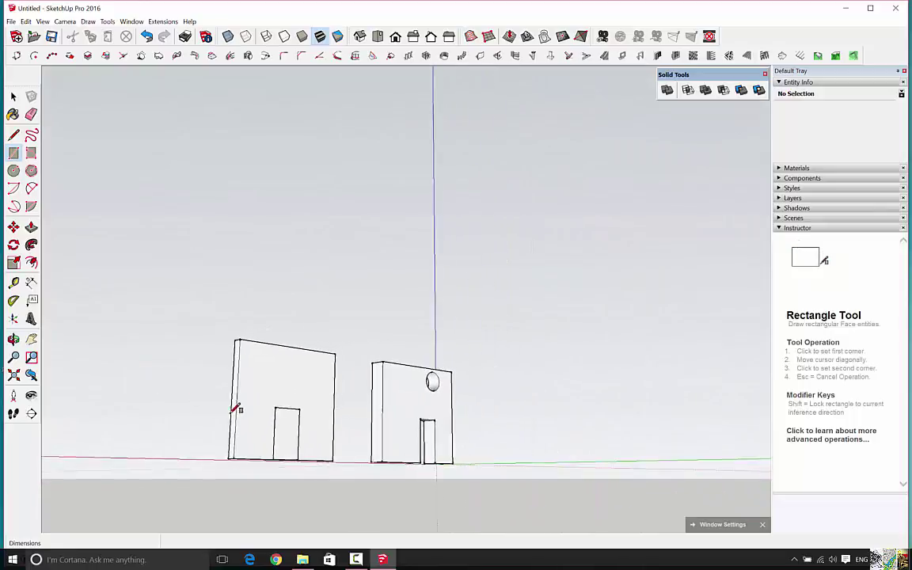
click(31, 227)
click(221, 420)
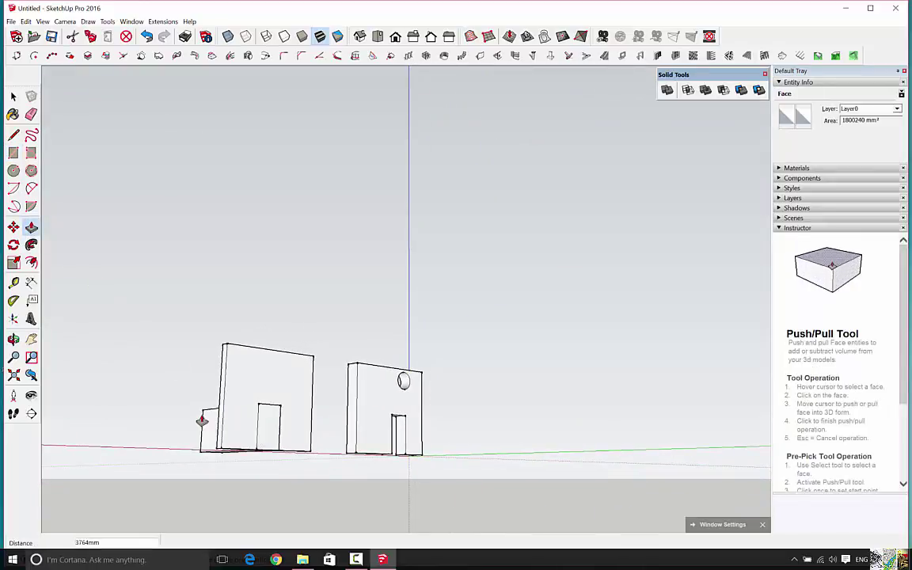
click(196, 417)
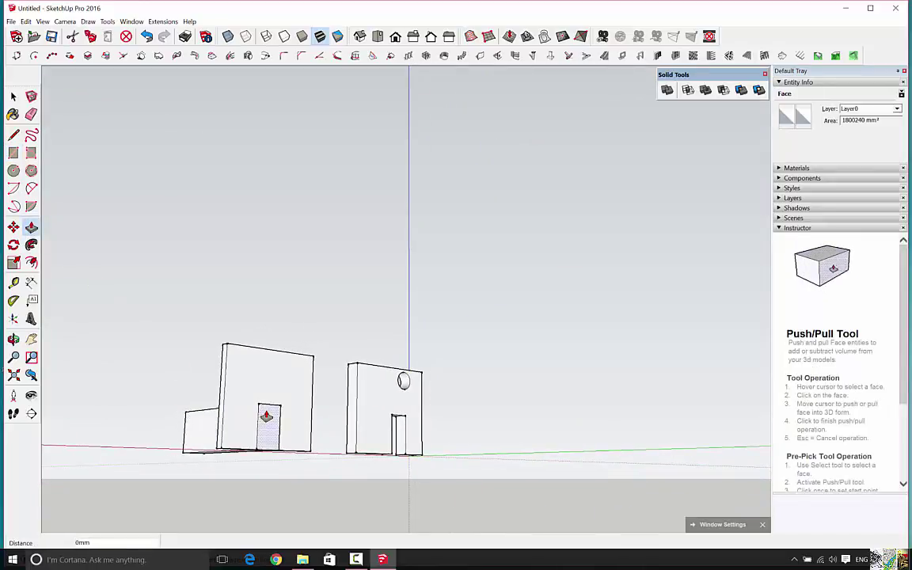
- Pull the block's door-shaped end face 5012 mm outward from the wall's flat side
click(267, 417)
click(356, 428)
middle_drag(285, 476, 250, 511)
scroll(254, 495, down, 2)
scroll(251, 507, up, 3)
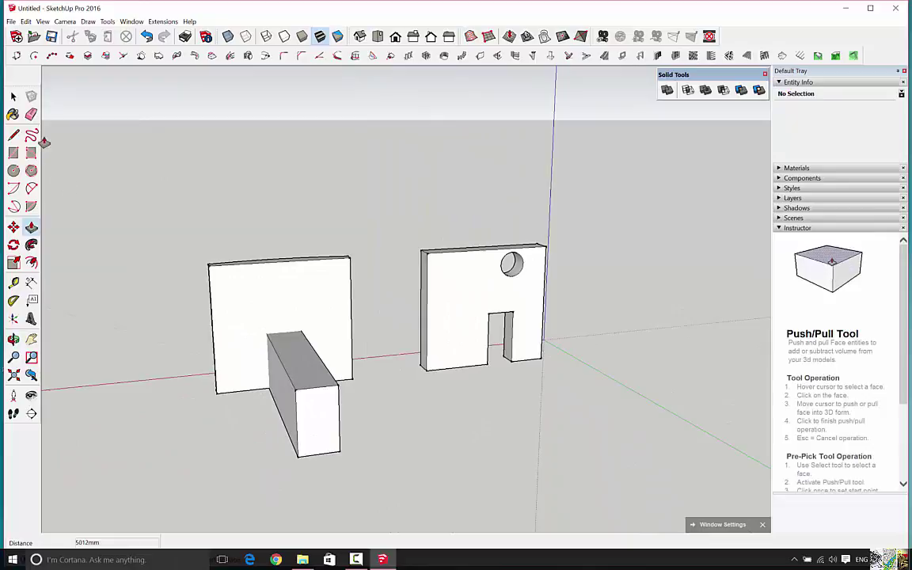
- Select all connected faces and edges of the door block and make them a group
click(13, 97)
triple_click(318, 417)
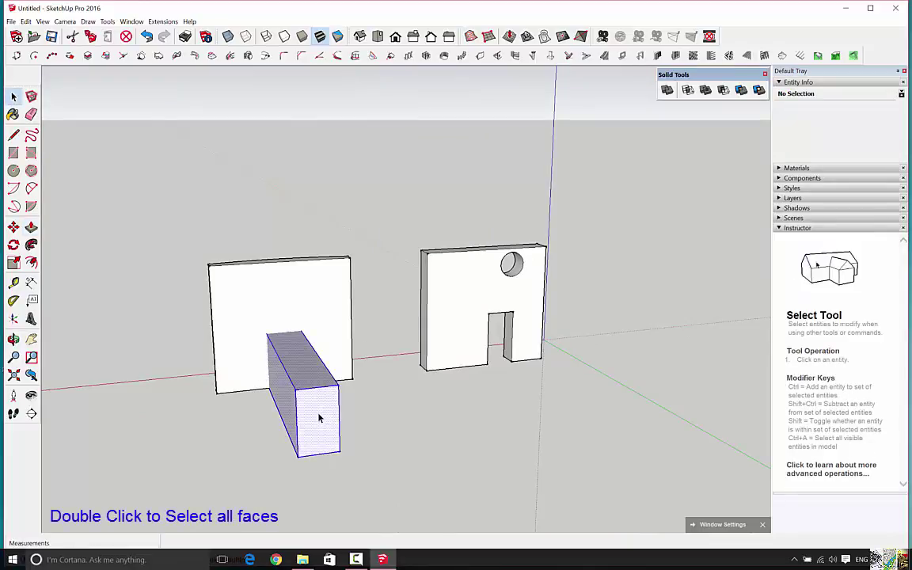
right_click(319, 417)
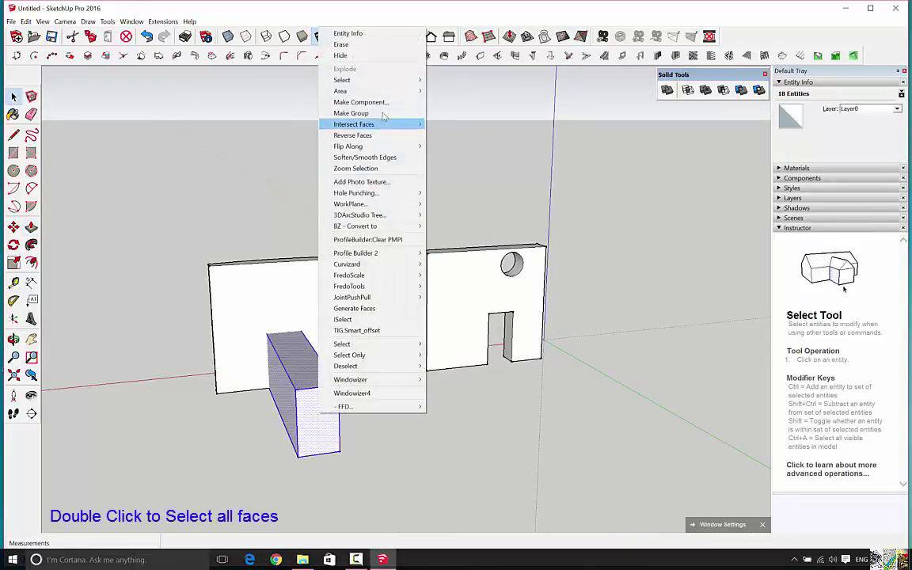
click(373, 113)
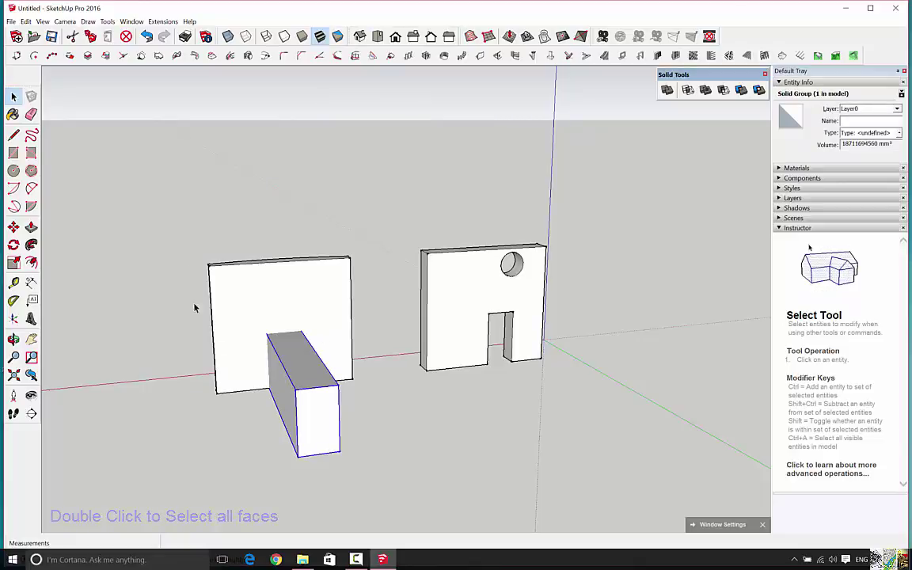
click(89, 168)
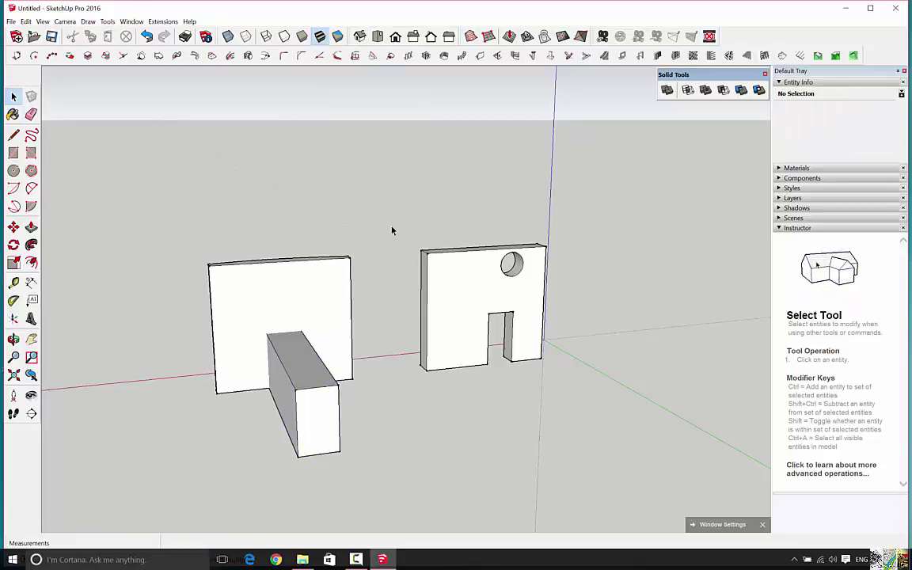
- Subtract the door block from the grouped curved wall with the Subtract solid tool, cutting a doorway through it
click(724, 92)
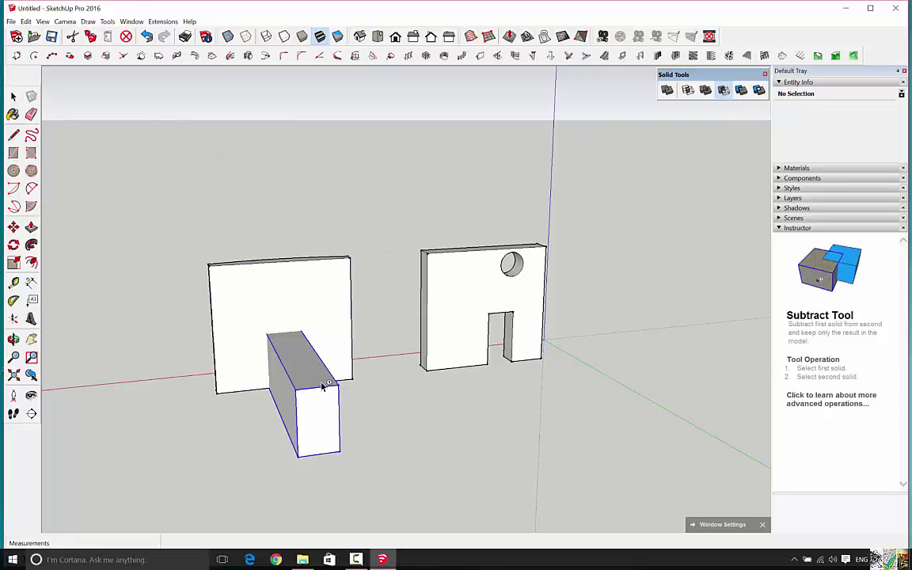
click(323, 387)
click(292, 279)
click(12, 96)
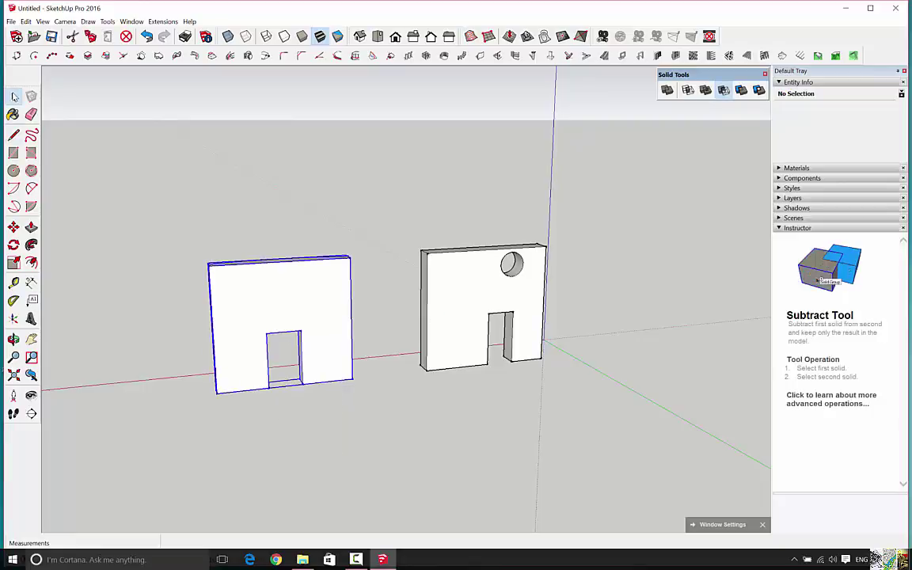
click(292, 401)
middle_drag(306, 425, 815, 348)
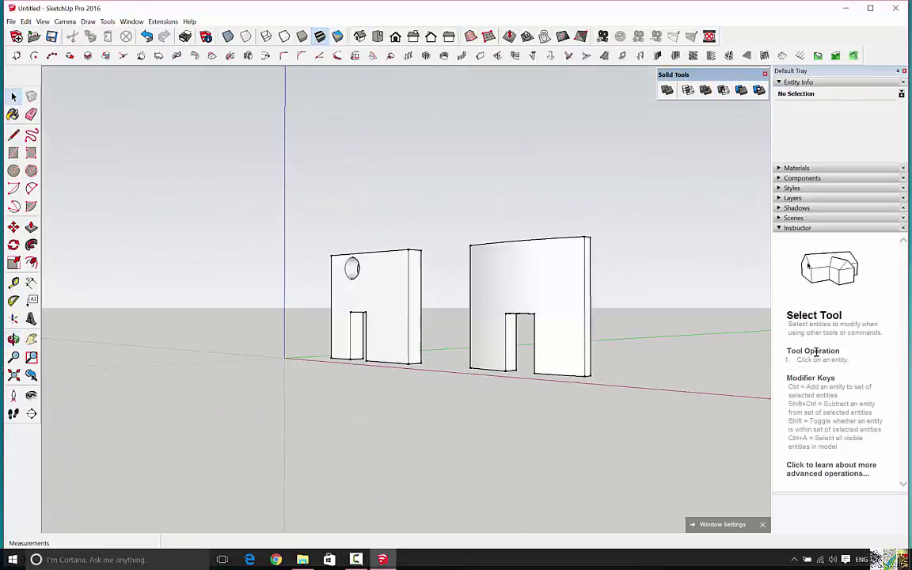
- Examine the doorway cut through the curved wall from its flat and curved sides
middle_drag(528, 294, 160, 339)
scroll(242, 352, up, 5)
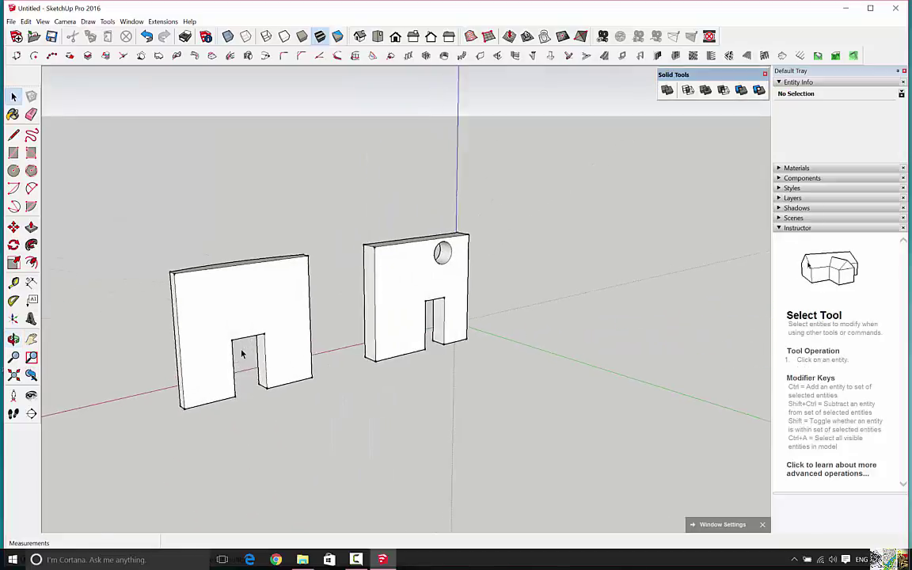
middle_drag(248, 357, 509, 395)
drag(595, 386, 592, 415)
key(space)
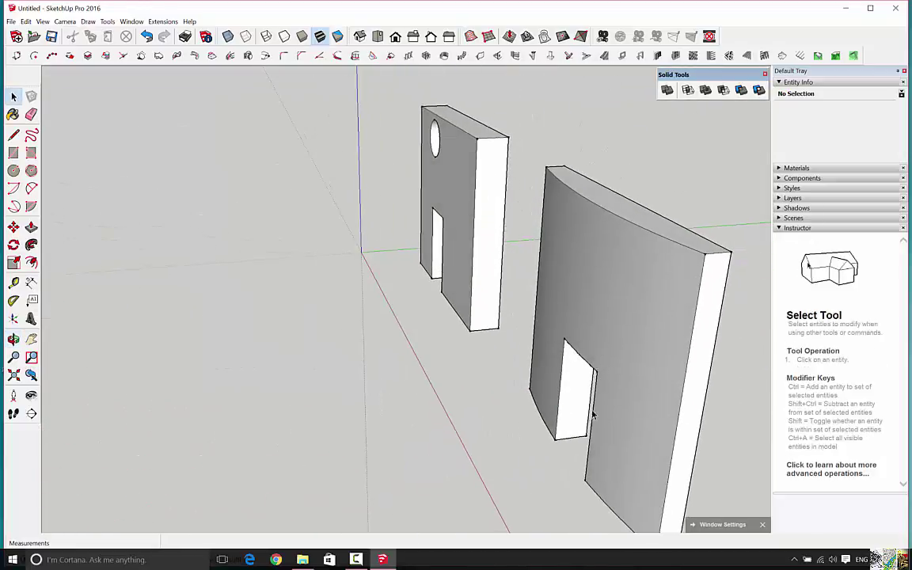
middle_drag(582, 359, 265, 303)
scroll(266, 301, up, 5)
scroll(245, 318, down, 3)
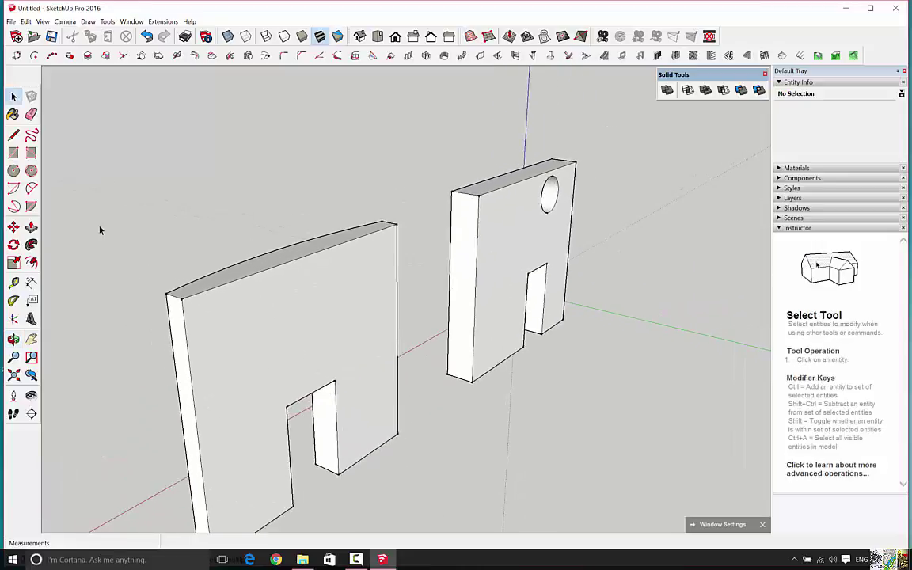
- Draw a circle of about 531 mm radius above the doorway on the curved wall's flat side
click(14, 171)
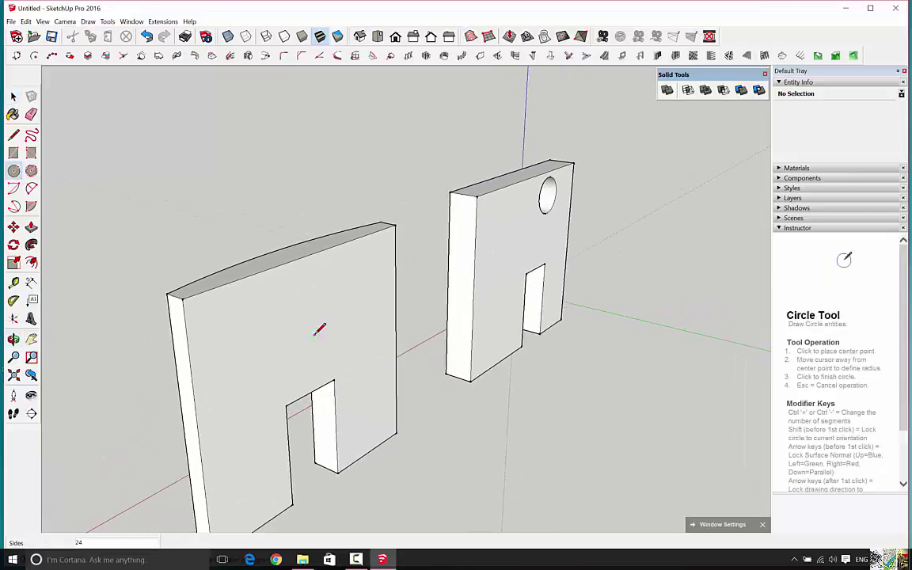
click(285, 310)
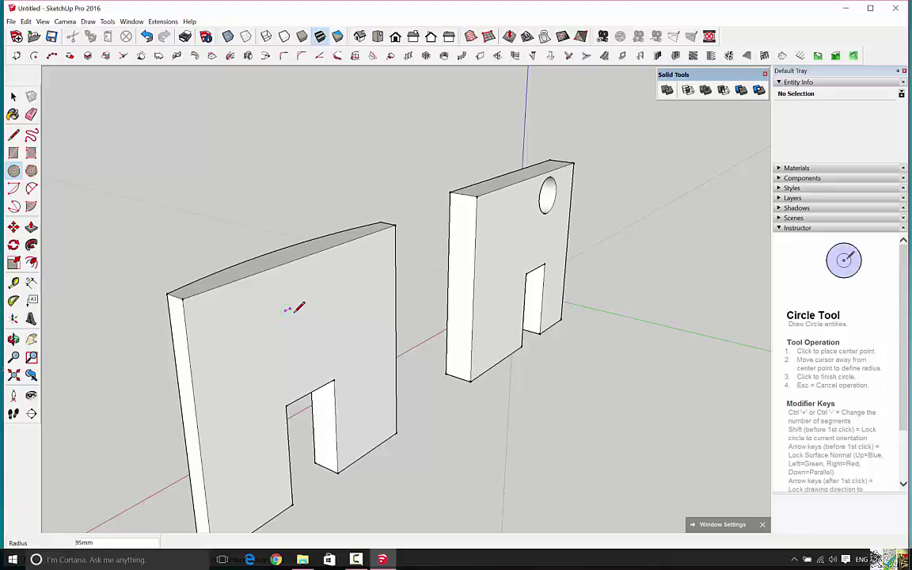
click(313, 307)
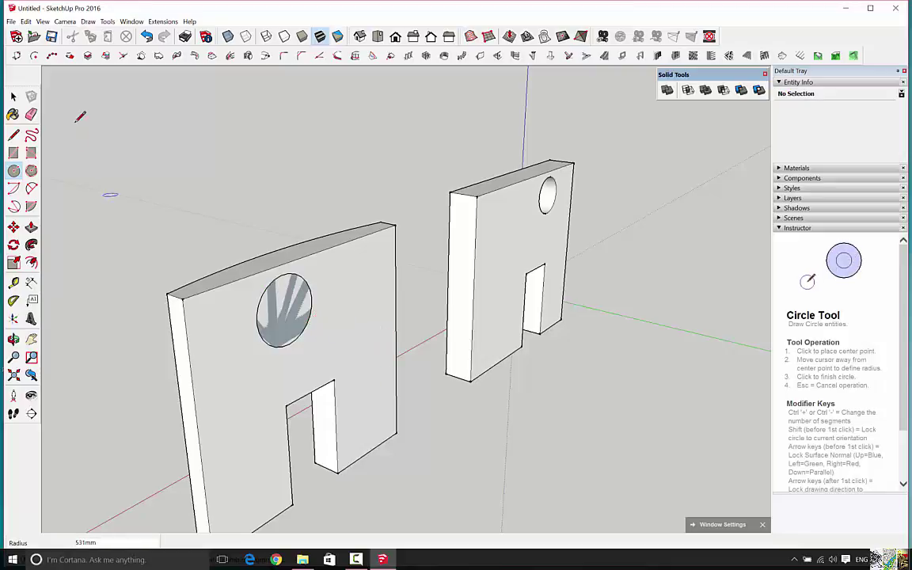
click(13, 96)
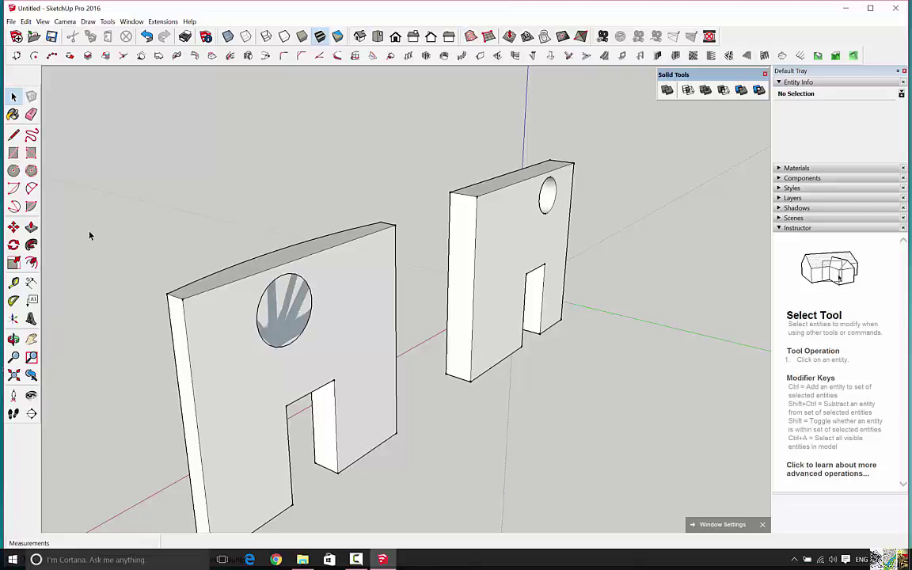
- Push the circle about 2484 mm through the curved wall and pull its near face about 2340 mm outward to form a cylinder
click(31, 227)
click(277, 303)
click(187, 255)
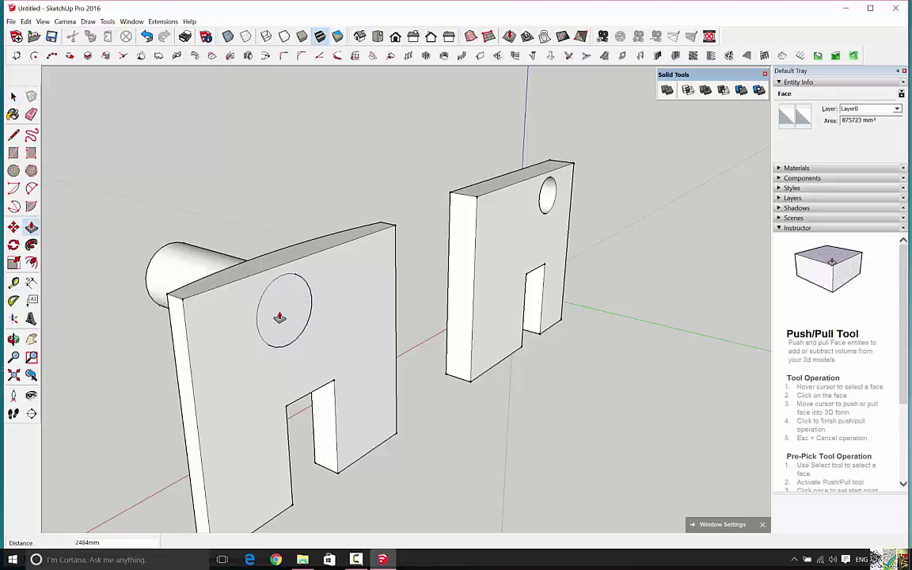
click(283, 318)
click(417, 364)
middle_drag(356, 425, 93, 257)
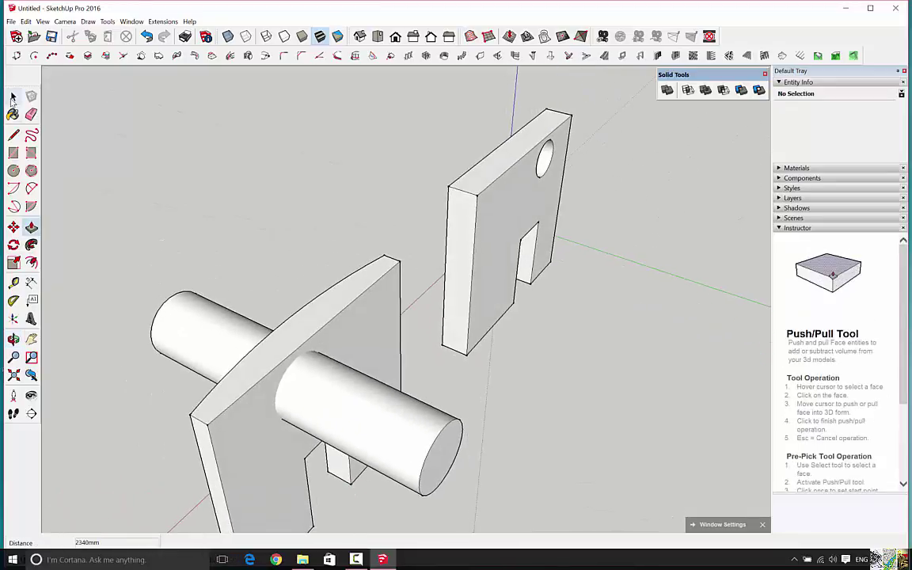
- Select all connected faces and edges of the cylinder, make them a group and clear the selection
click(13, 96)
click(446, 448)
triple_click(445, 449)
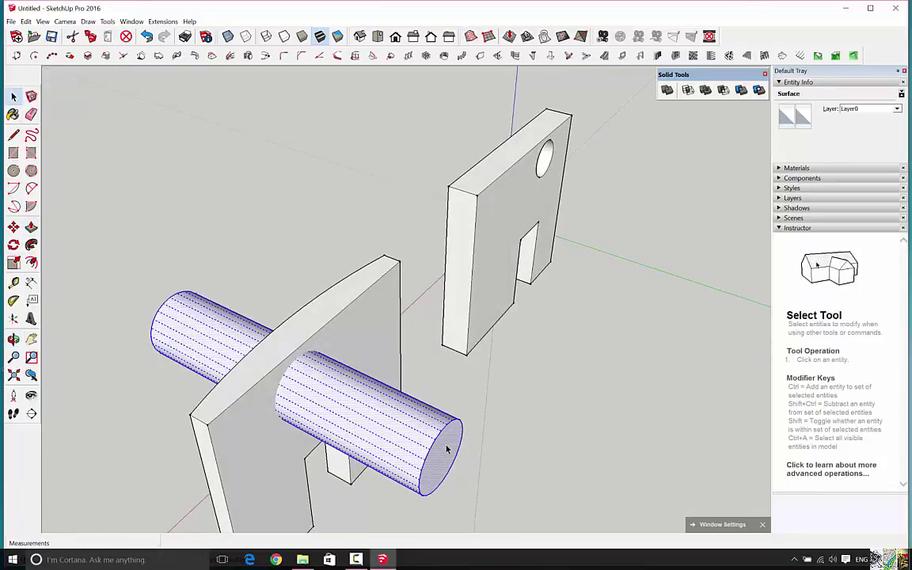
right_click(362, 384)
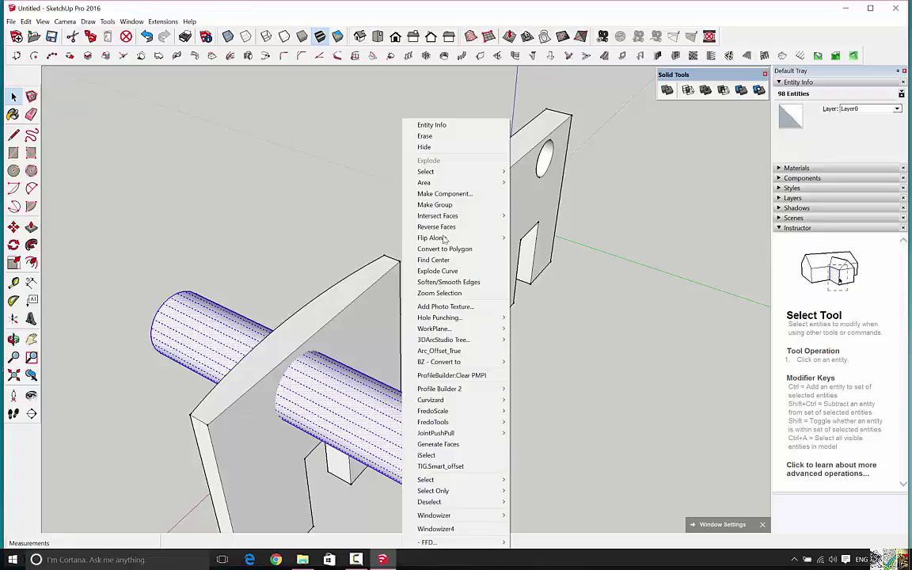
click(399, 195)
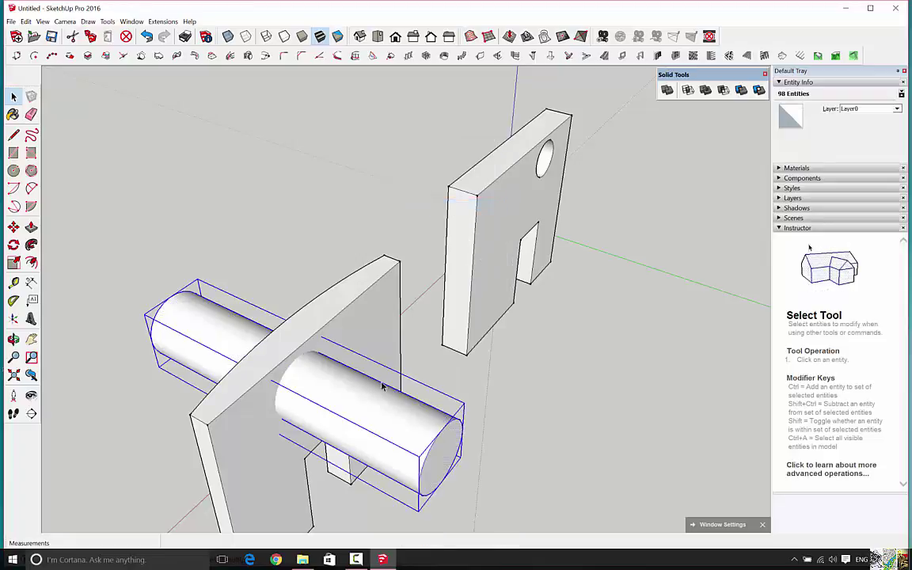
click(595, 372)
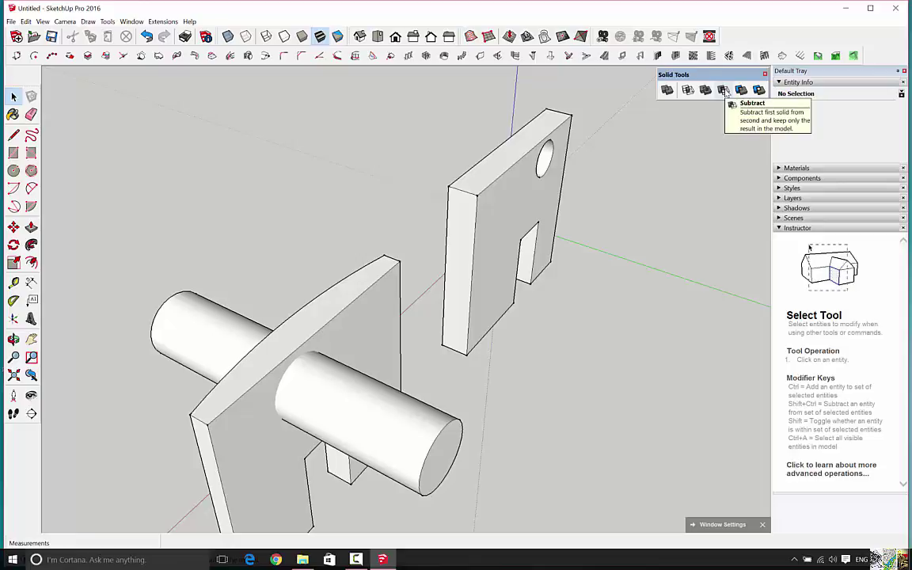
- Subtract the cylinder group from the curved wall with the Subtract solid tool to cut a round opening
click(723, 90)
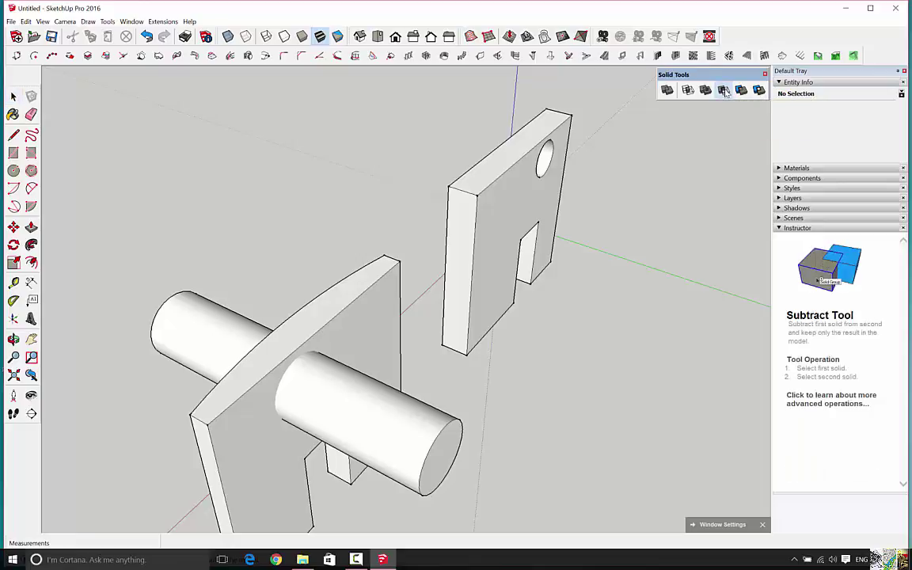
click(423, 431)
click(349, 311)
- Inspect the door and round openings in both walls and minimize the modelling window
middle_drag(312, 427, 716, 330)
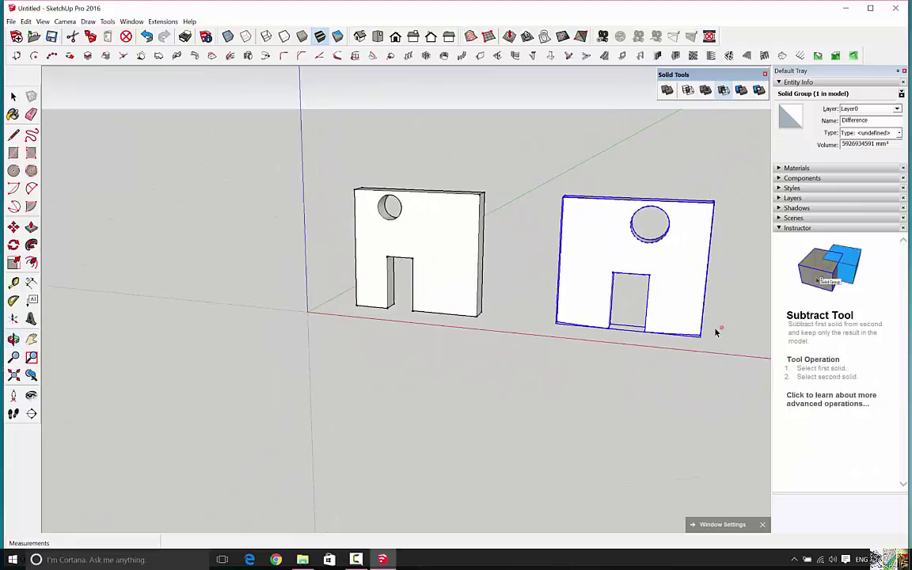
scroll(714, 330, up, 3)
scroll(720, 285, down, 2)
scroll(733, 190, up, 3)
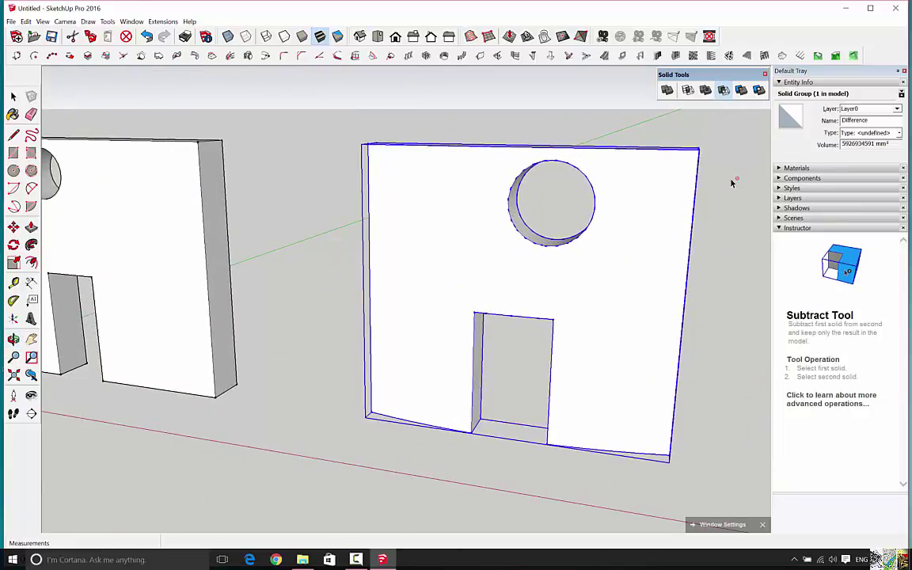
scroll(733, 174, down, 2)
scroll(713, 168, up, 1)
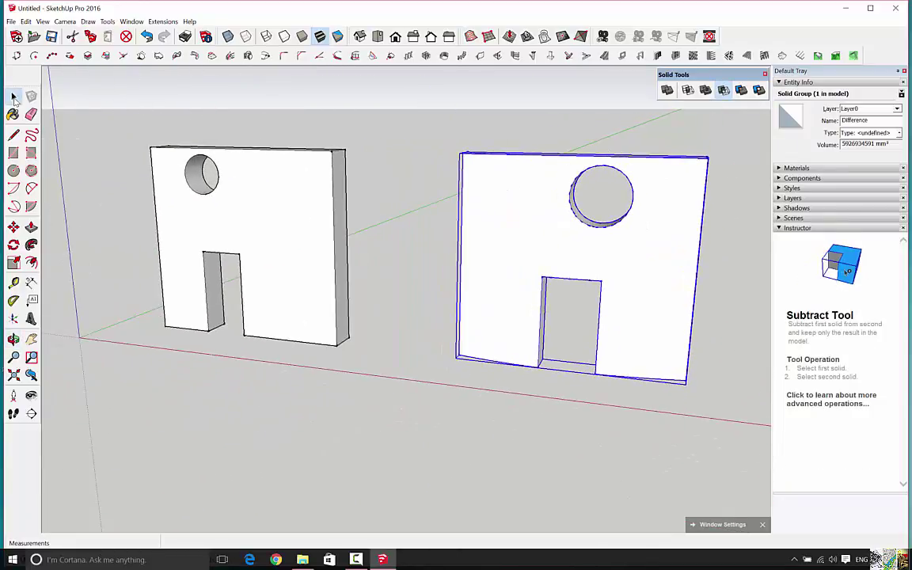
click(13, 96)
click(283, 119)
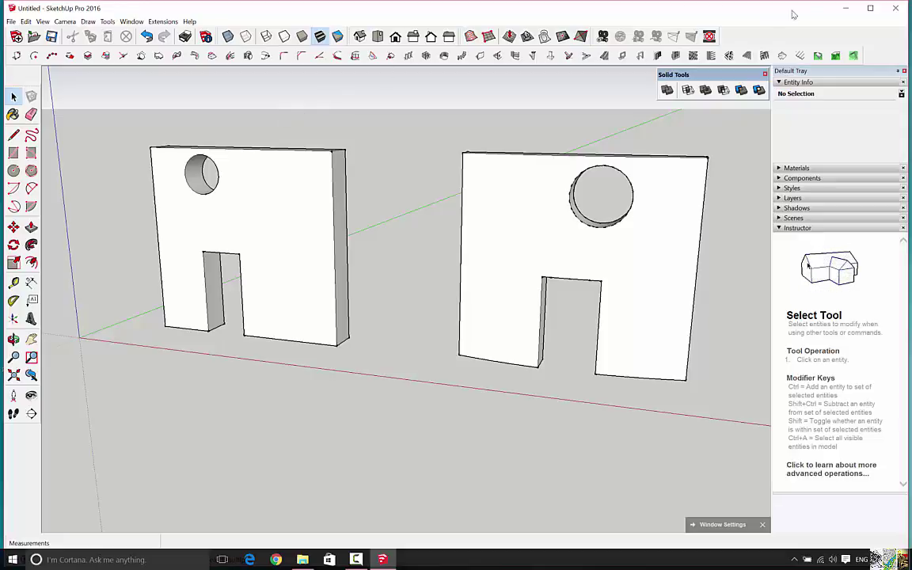
click(845, 8)
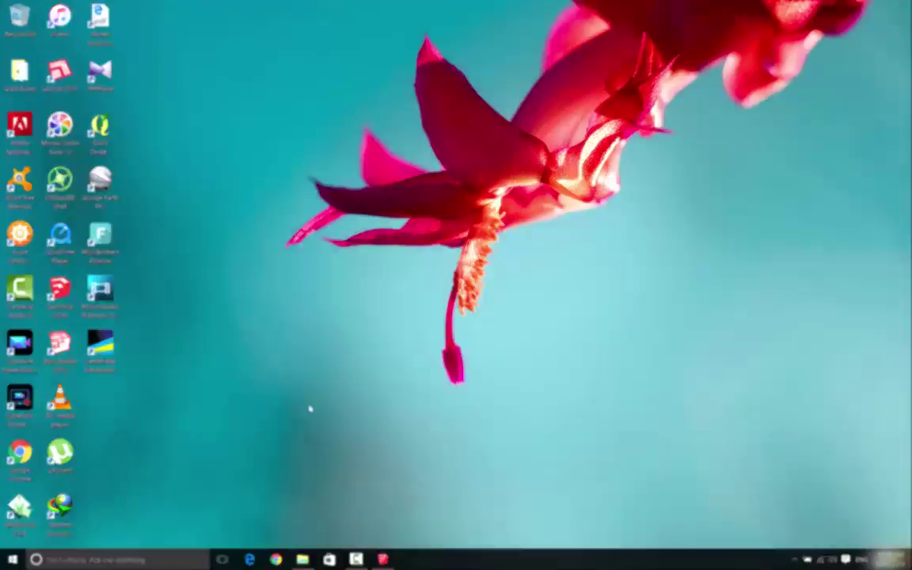